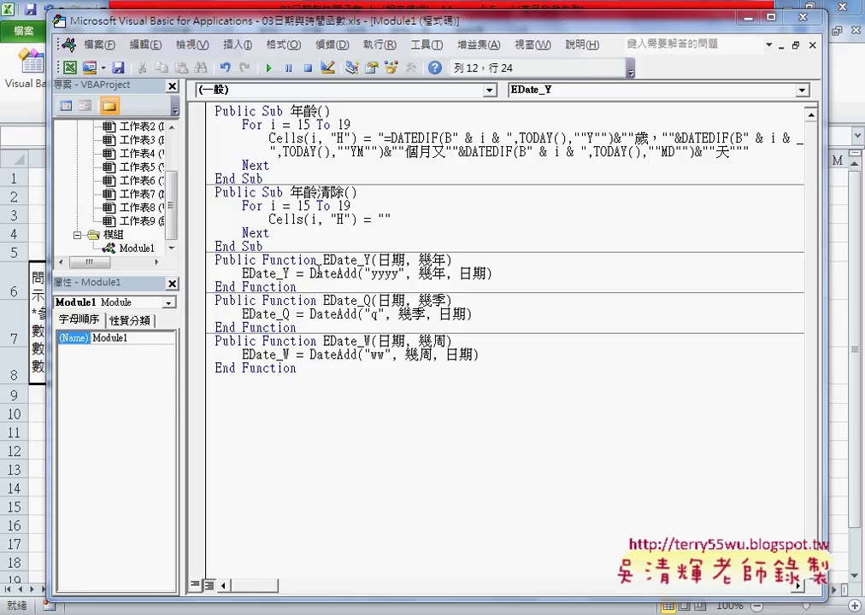
Select the DateAdd call in the EDate_Y line and open its help reference with F1
{"action": "left_click_drag", "start_coordinate": [311, 274], "coordinate": [357, 274]}
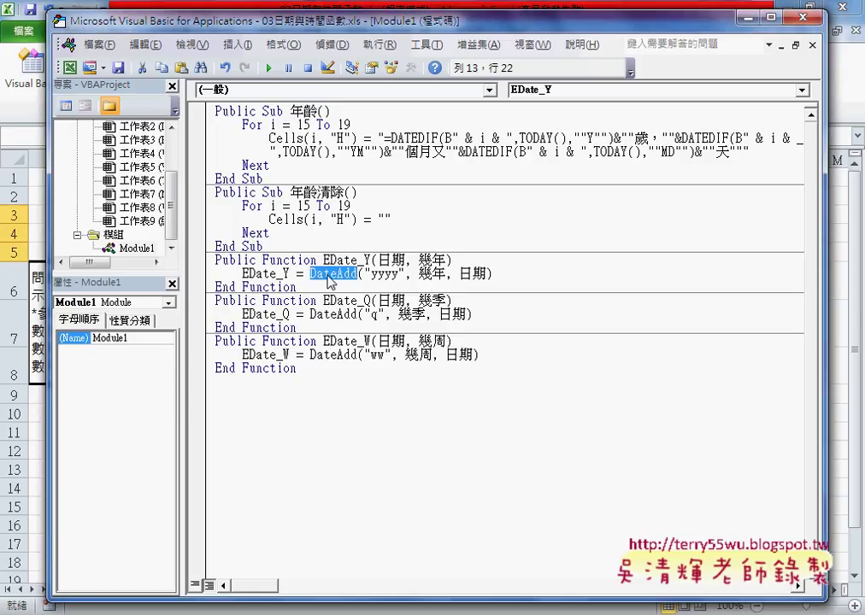
{"action": "left_click", "coordinate": [338, 274]}
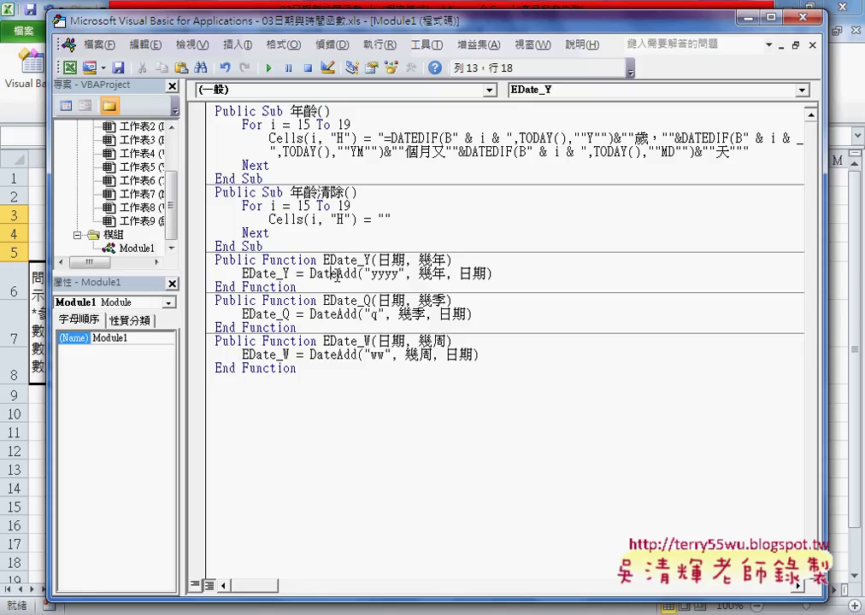
{"action": "left_click_drag", "start_coordinate": [365, 273], "coordinate": [391, 273]}
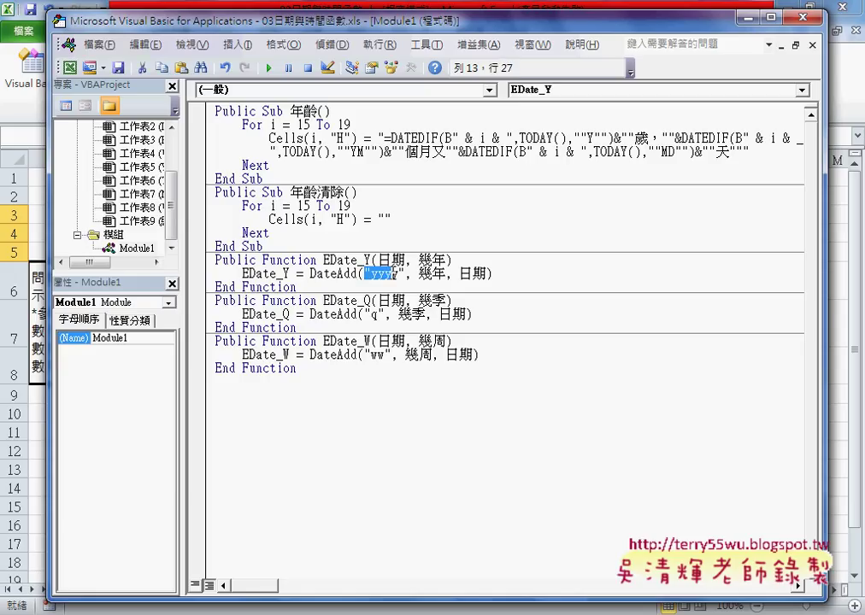
{"action": "key", "text": "End"}
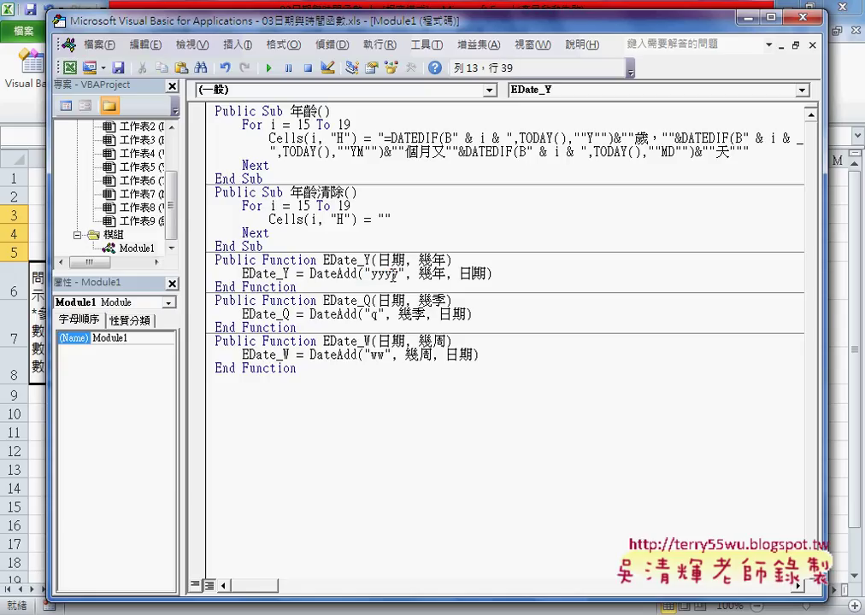
{"action": "left_click_drag", "start_coordinate": [492, 275], "coordinate": [310, 273]}
{"action": "key", "text": "F1"}
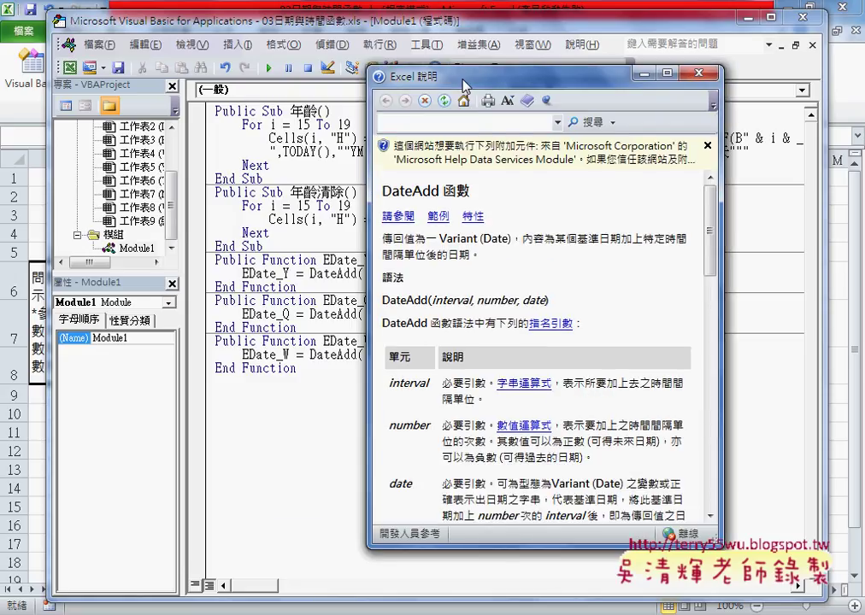
Move the help window beside the code, allow the add-on and dismiss the ActiveX warning
{"action": "left_click_drag", "start_coordinate": [464, 85], "coordinate": [601, 93]}
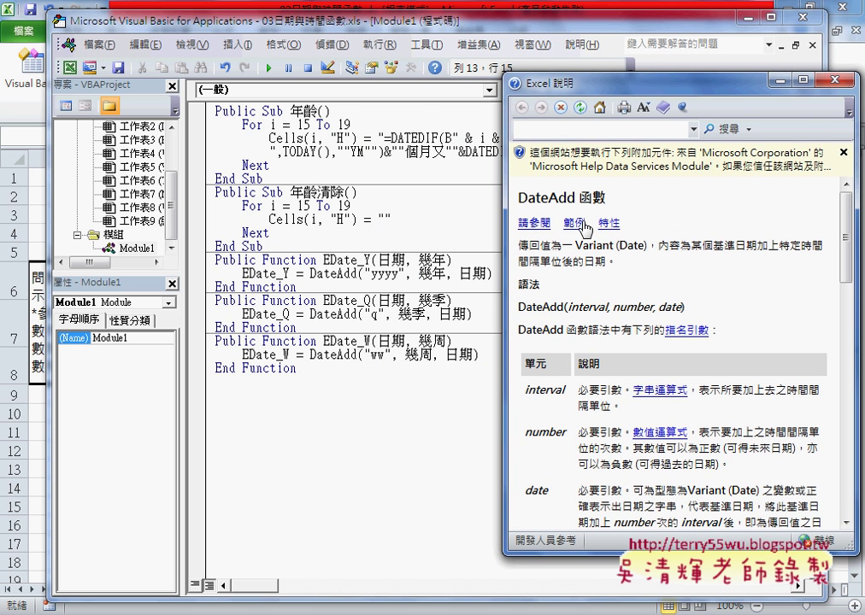
{"action": "left_click", "coordinate": [630, 174]}
{"action": "left_click", "coordinate": [516, 144]}
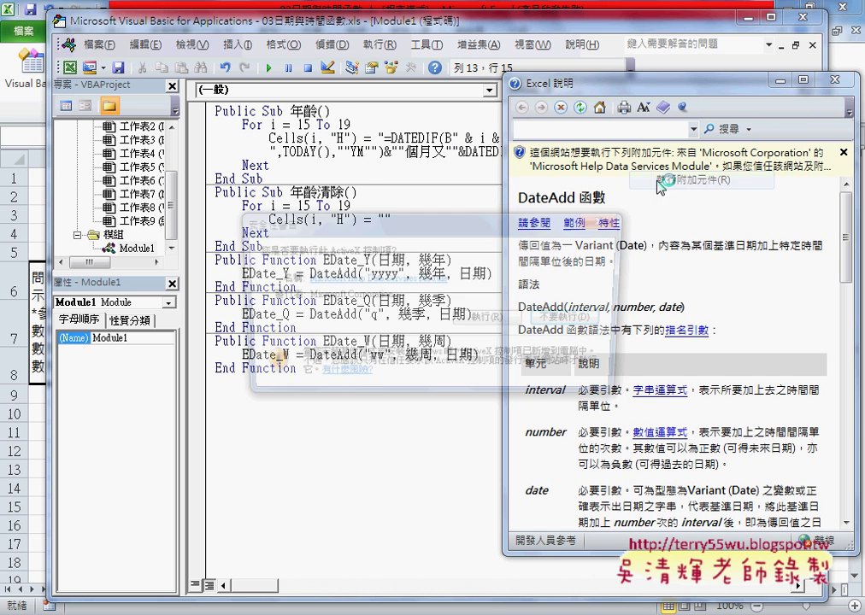
{"action": "left_click", "coordinate": [537, 319]}
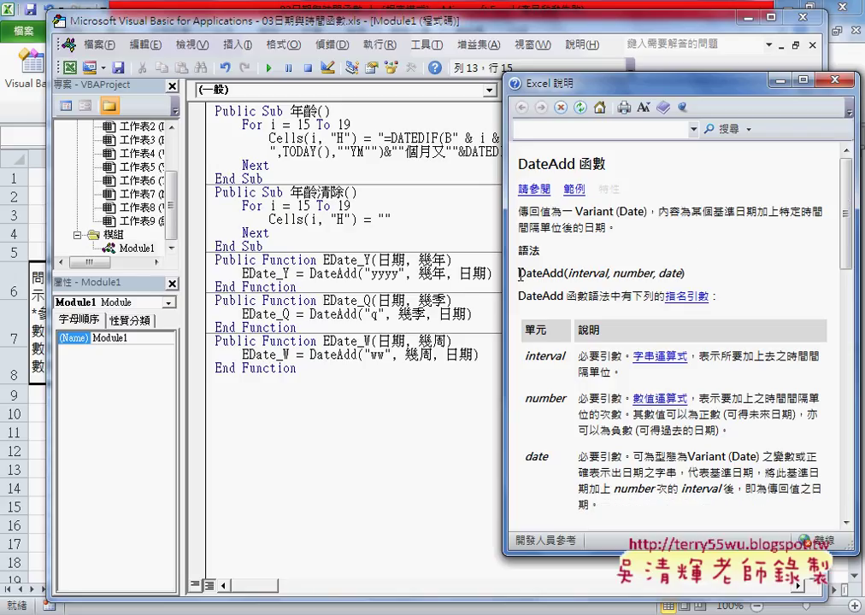
Highlight the DateAdd syntax, return value, and its required interval, number and date arguments
{"action": "left_click_drag", "start_coordinate": [517, 273], "coordinate": [559, 274]}
{"action": "left_click_drag", "start_coordinate": [518, 211], "coordinate": [617, 228]}
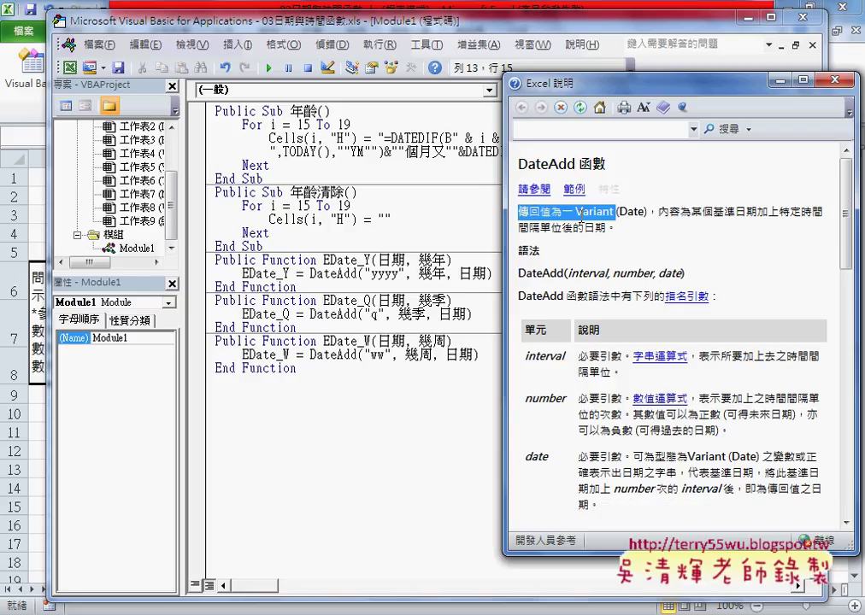
{"action": "left_click_drag", "start_coordinate": [517, 273], "coordinate": [564, 274]}
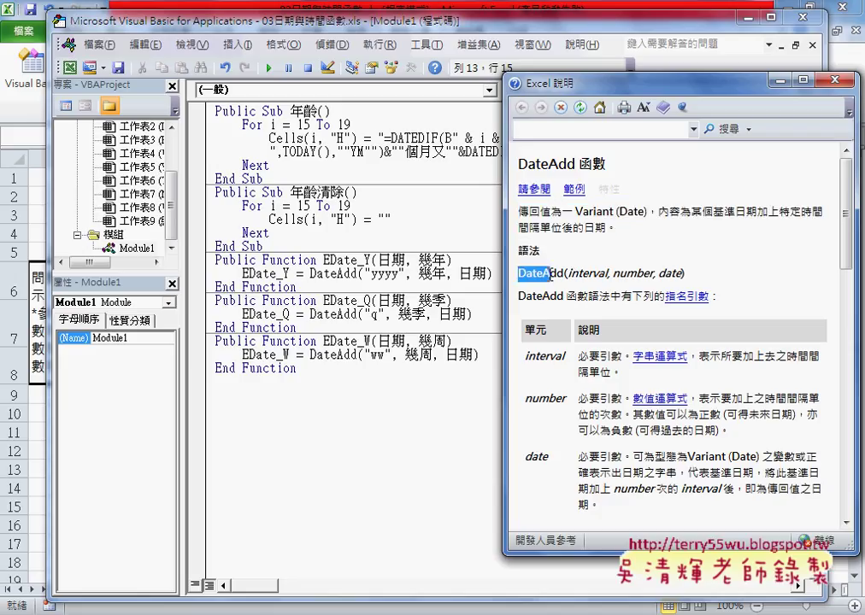
{"action": "left_click", "coordinate": [668, 273]}
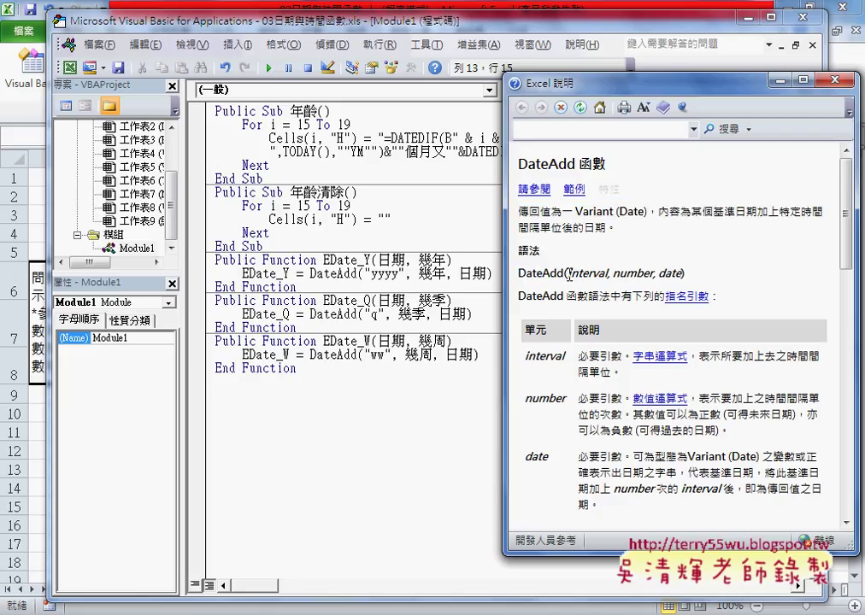
{"action": "left_click_drag", "start_coordinate": [569, 273], "coordinate": [609, 273]}
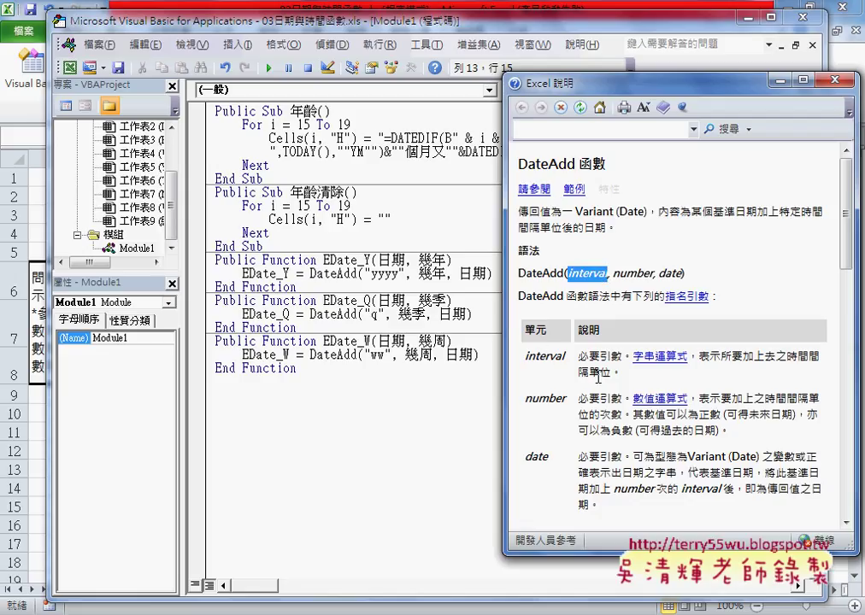
{"action": "left_click_drag", "start_coordinate": [579, 398], "coordinate": [622, 398]}
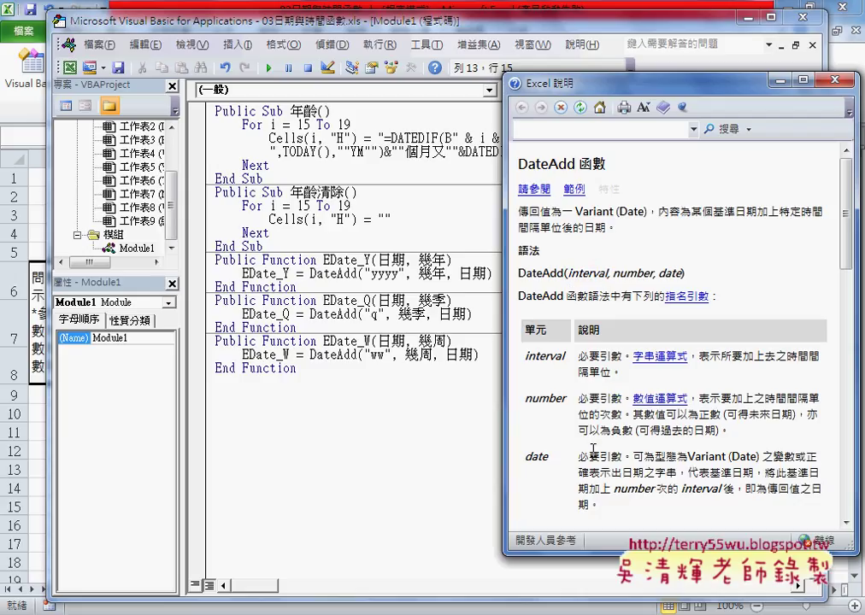
{"action": "left_click_drag", "start_coordinate": [579, 458], "coordinate": [604, 459]}
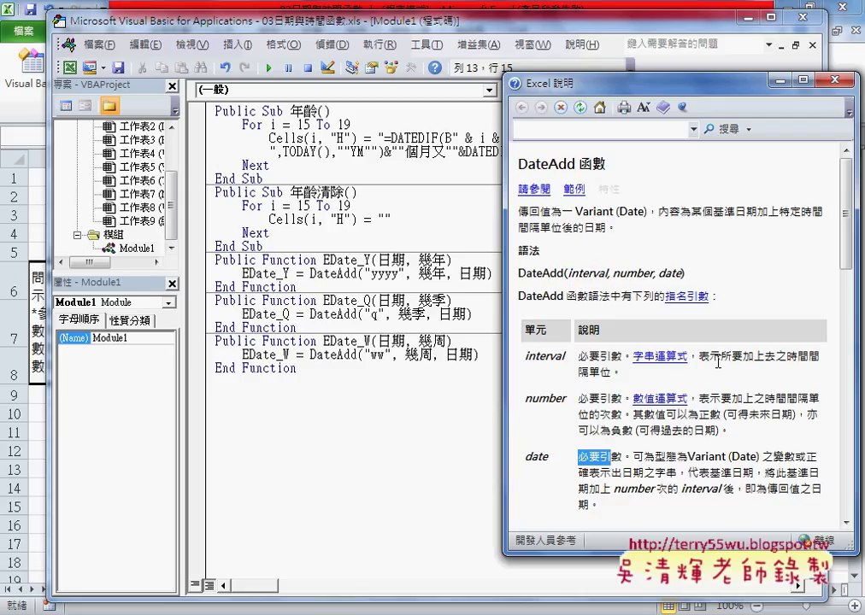
{"action": "scroll", "coordinate": [650, 384], "scroll_direction": "down", "scroll_amount": 1}
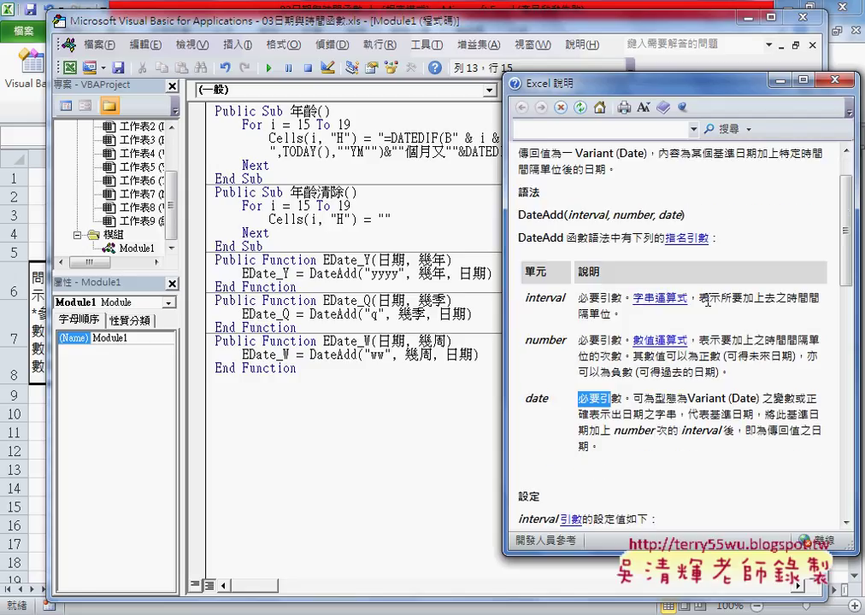
{"action": "left_click", "coordinate": [537, 296]}
{"action": "left_click_drag", "start_coordinate": [527, 297], "coordinate": [569, 297]}
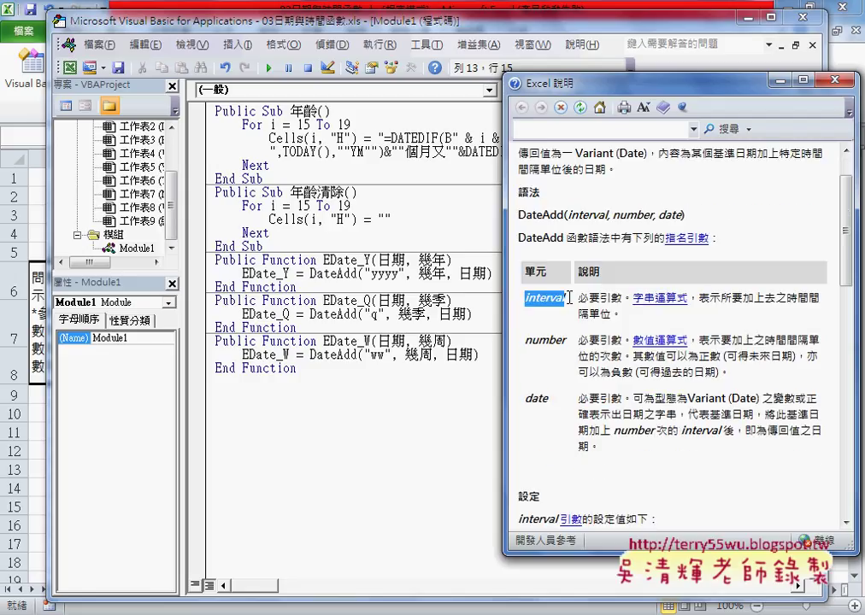
{"action": "scroll", "coordinate": [591, 302], "scroll_direction": "down", "scroll_amount": 3}
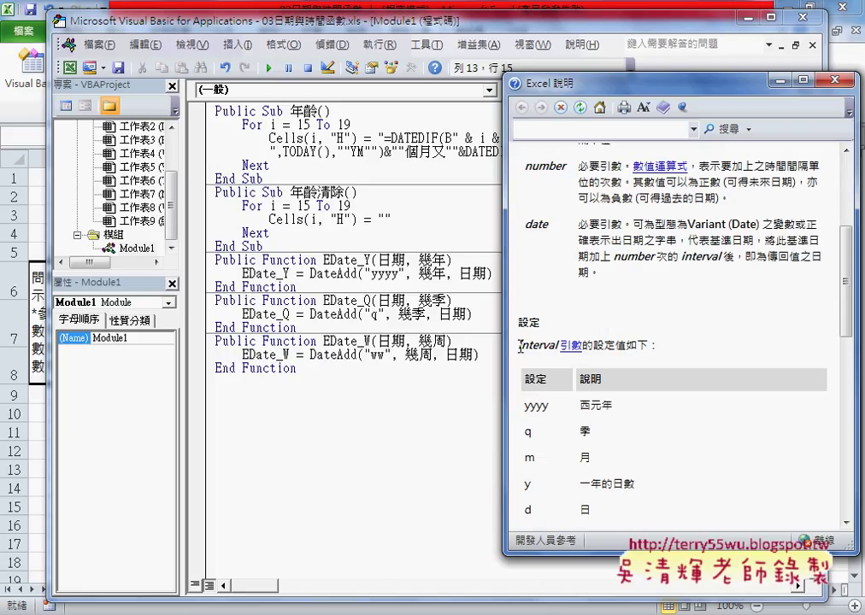
{"action": "left_click_drag", "start_coordinate": [520, 345], "coordinate": [650, 349]}
{"action": "scroll", "coordinate": [703, 354], "scroll_direction": "down", "scroll_amount": 2}
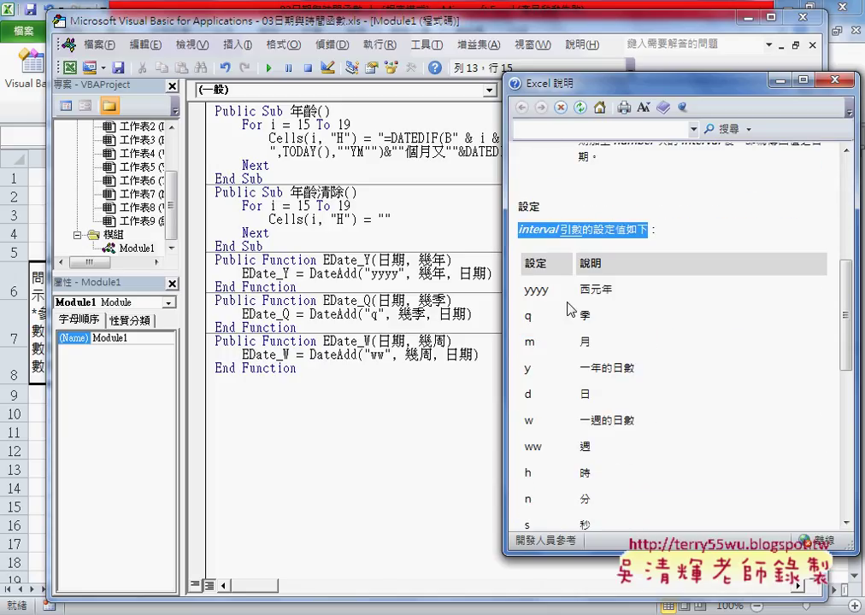
{"action": "double_click", "coordinate": [536, 291]}
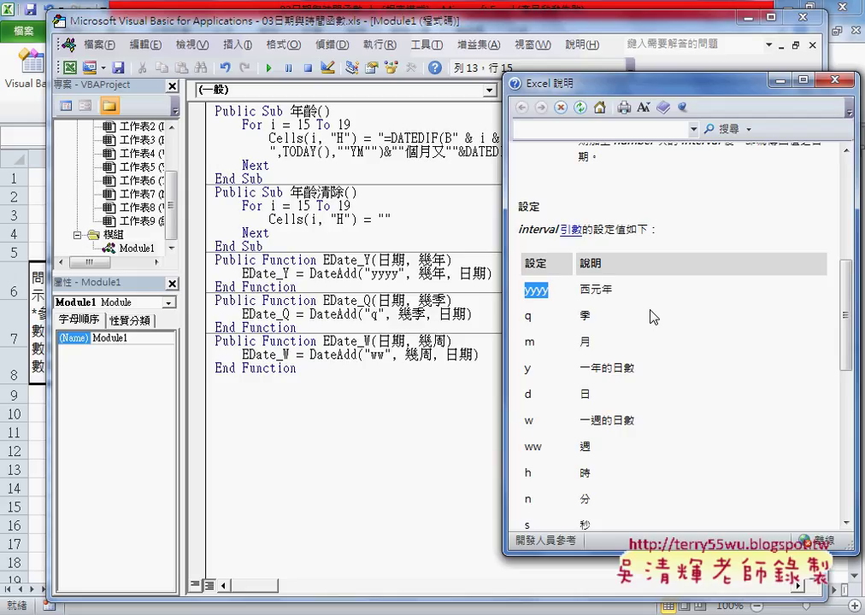
{"action": "double_click", "coordinate": [527, 316]}
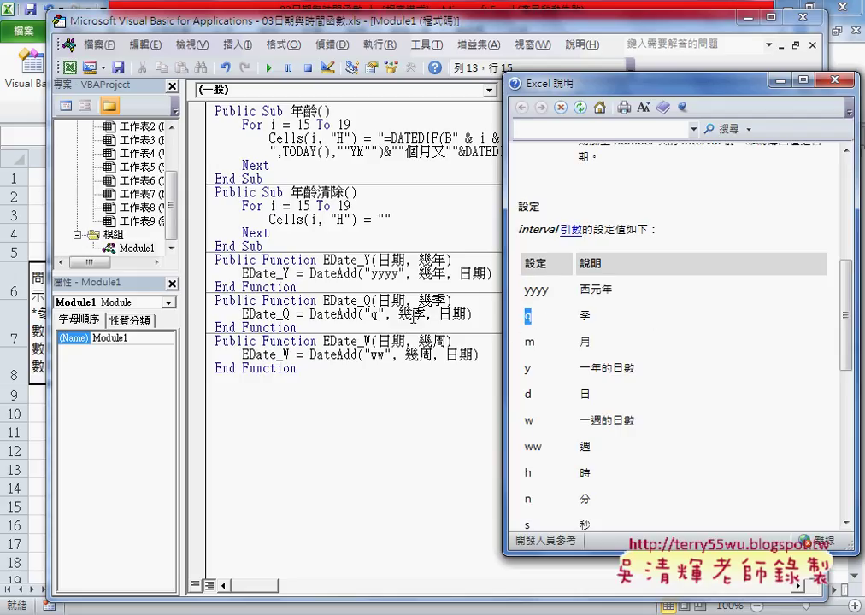
{"action": "scroll", "coordinate": [581, 386], "scroll_direction": "down", "scroll_amount": 1}
{"action": "double_click", "coordinate": [585, 390]}
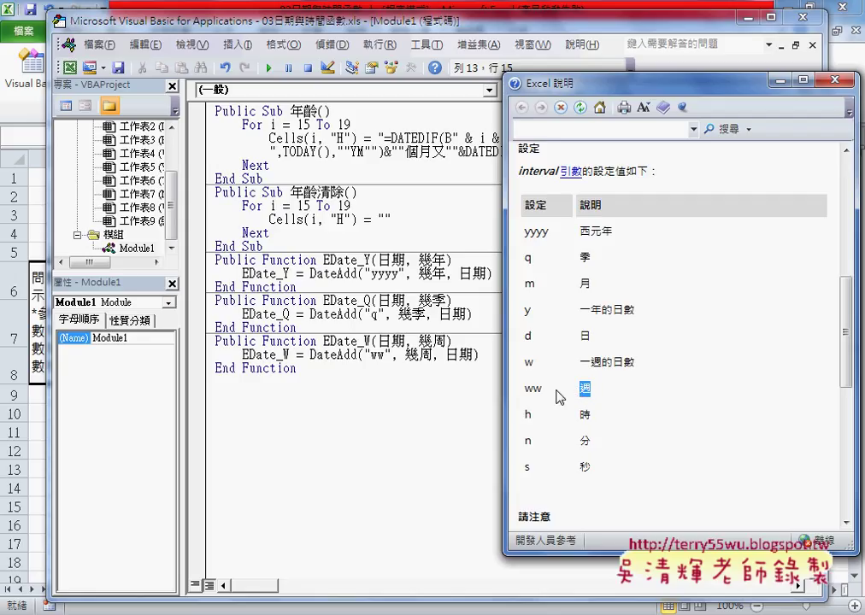
{"action": "left_click_drag", "start_coordinate": [581, 363], "coordinate": [633, 363]}
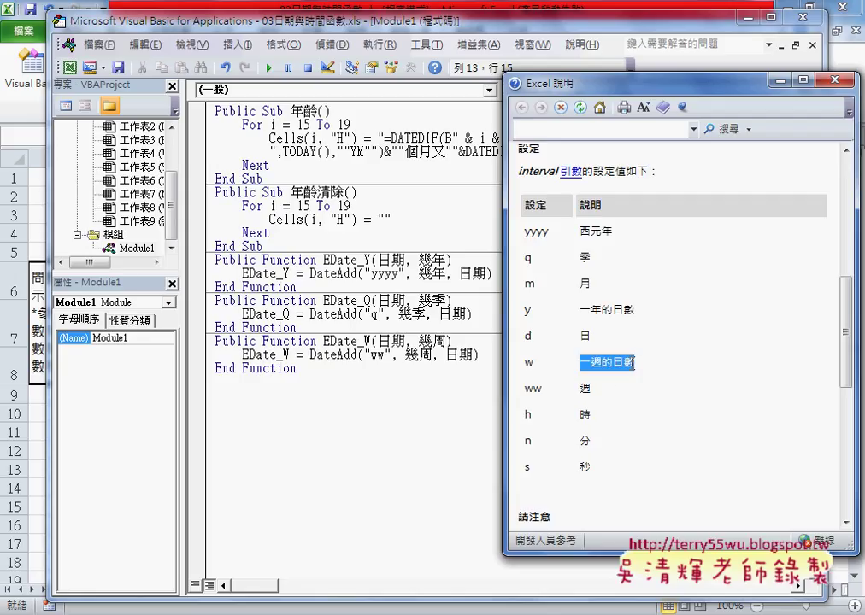
{"action": "double_click", "coordinate": [584, 389]}
{"action": "double_click", "coordinate": [530, 389]}
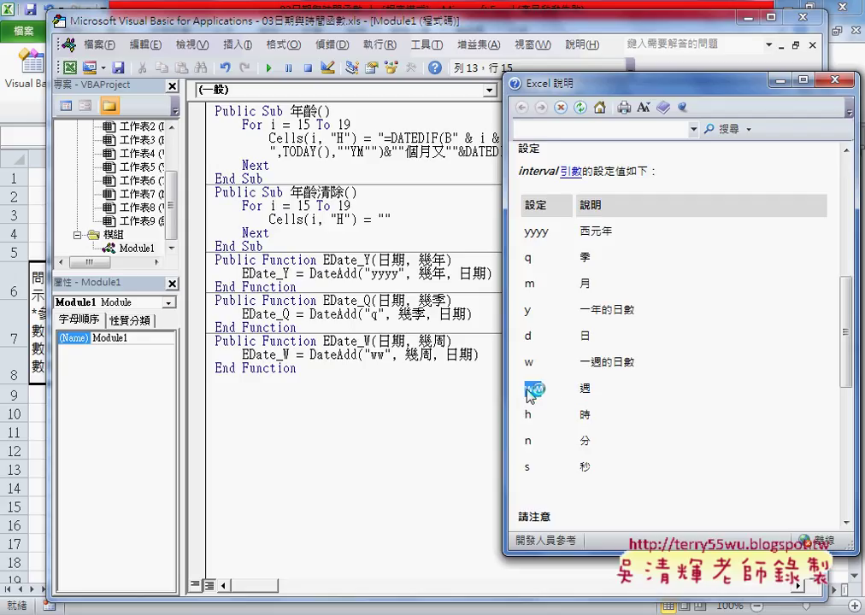
{"action": "mouse_move", "coordinate": [530, 392]}
{"action": "left_mouse_down"}
{"action": "mouse_move", "coordinate": [535, 399]}
{"action": "mouse_move", "coordinate": [529, 381]}
{"action": "mouse_move", "coordinate": [433, 381]}
{"action": "mouse_move", "coordinate": [388, 364]}
{"action": "left_mouse_up"}
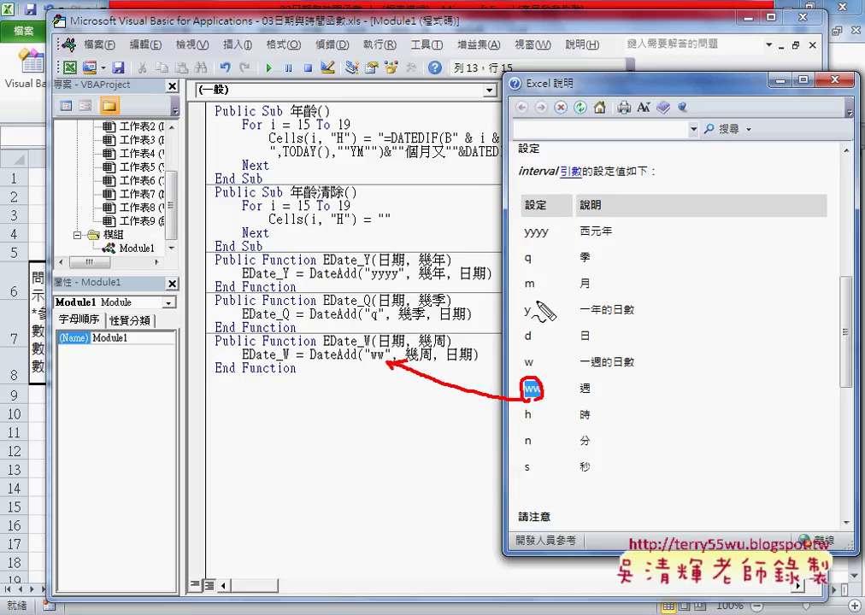
{"action": "mouse_move", "coordinate": [538, 280]}
{"action": "left_mouse_down"}
{"action": "mouse_move", "coordinate": [539, 253]}
{"action": "mouse_move", "coordinate": [392, 308]}
{"action": "left_mouse_up"}
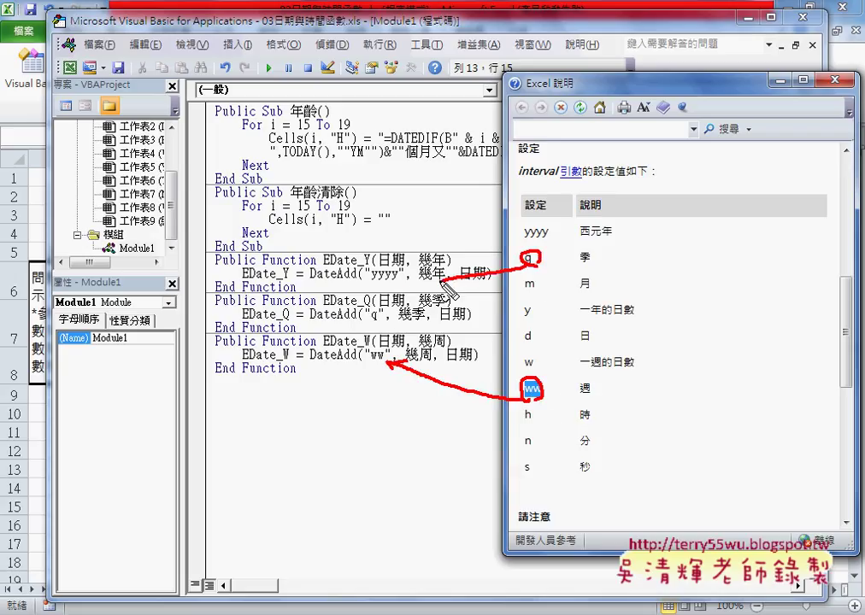
{"action": "mouse_move", "coordinate": [551, 229]}
{"action": "left_mouse_down"}
{"action": "mouse_move", "coordinate": [523, 224]}
{"action": "mouse_move", "coordinate": [388, 273]}
{"action": "left_mouse_up"}
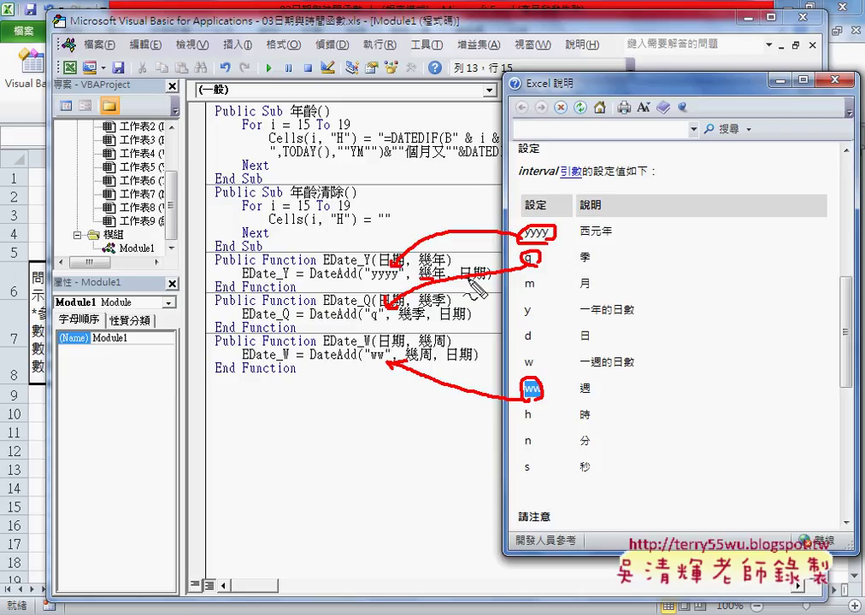
{"action": "key", "text": "Escape"}
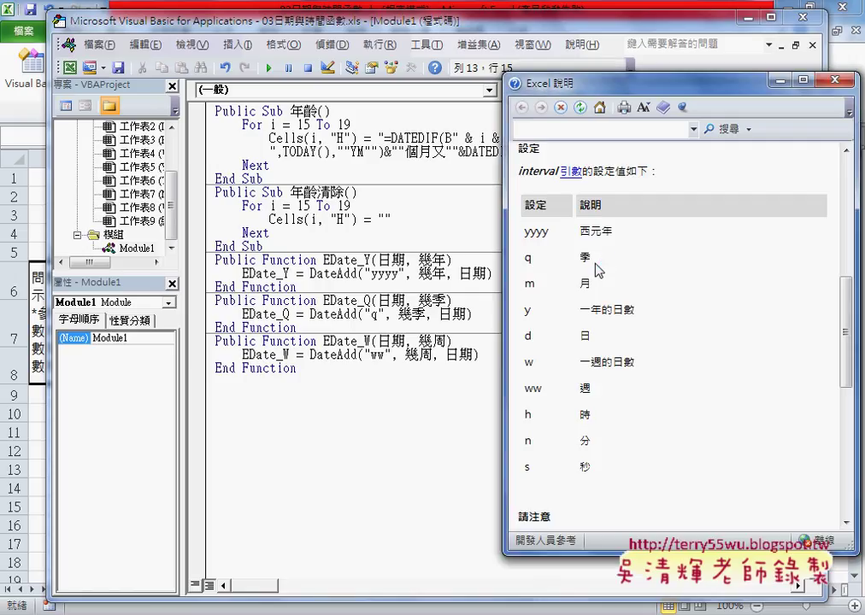
{"action": "scroll", "coordinate": [598, 270], "scroll_direction": "up", "scroll_amount": 6}
{"action": "scroll", "coordinate": [590, 231], "scroll_direction": "up", "scroll_amount": 2}
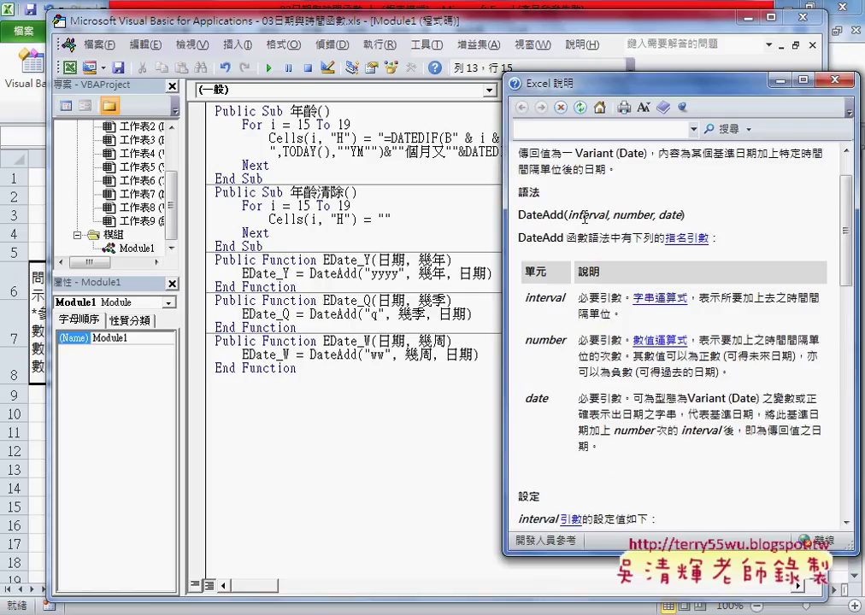
Highlight the number and date arguments in the DateAdd syntax and parameter table
{"action": "left_click_drag", "start_coordinate": [613, 216], "coordinate": [652, 216]}
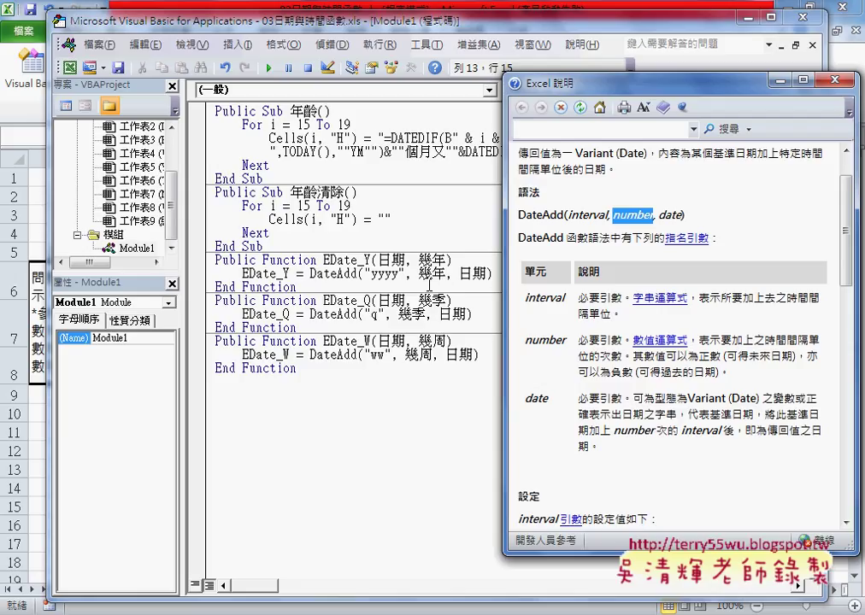
{"action": "double_click", "coordinate": [536, 398]}
{"action": "double_click", "coordinate": [670, 215]}
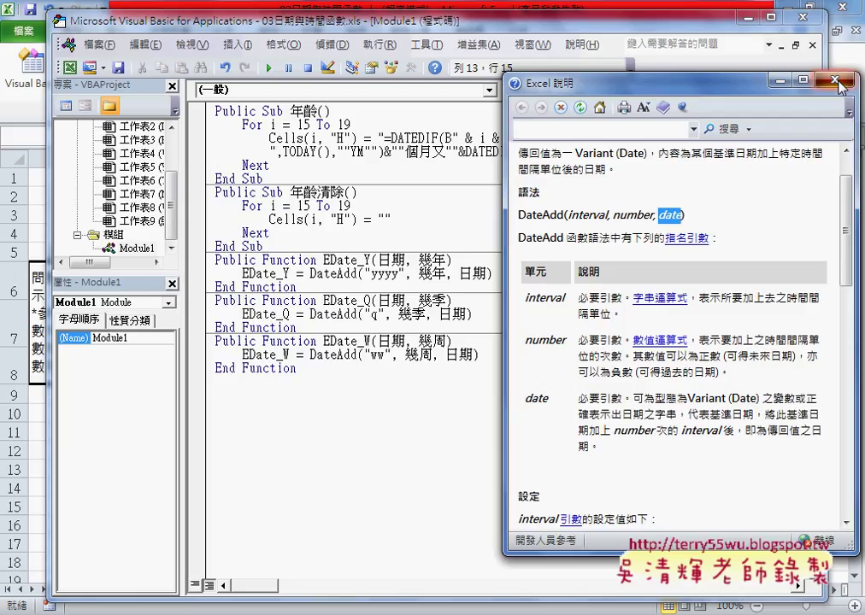
Scroll to the interval settings, highlight the h, n and s codes, then close Help and VBA
{"action": "left_click_drag", "start_coordinate": [850, 213], "coordinate": [850, 249]}
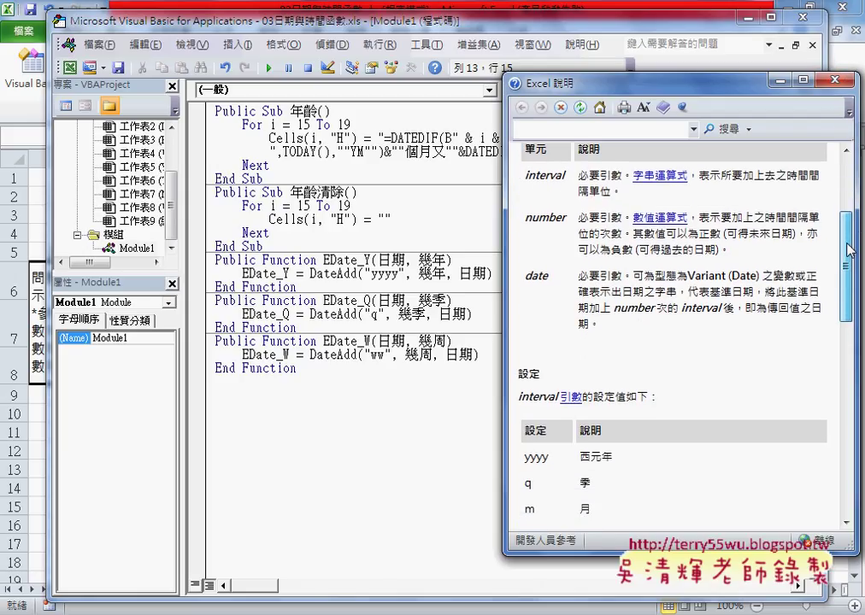
{"action": "scroll", "coordinate": [632, 395], "scroll_direction": "down", "scroll_amount": 6}
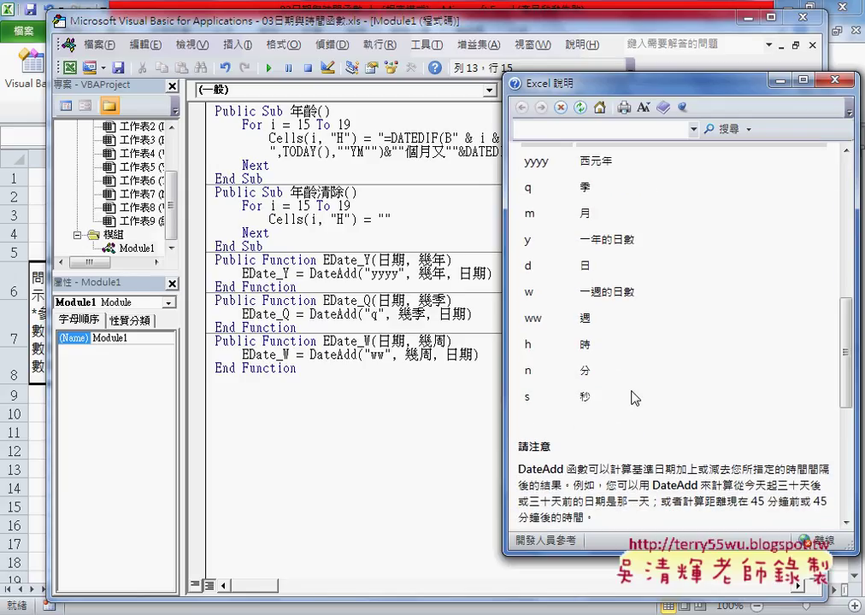
{"action": "left_click_drag", "start_coordinate": [539, 399], "coordinate": [596, 351]}
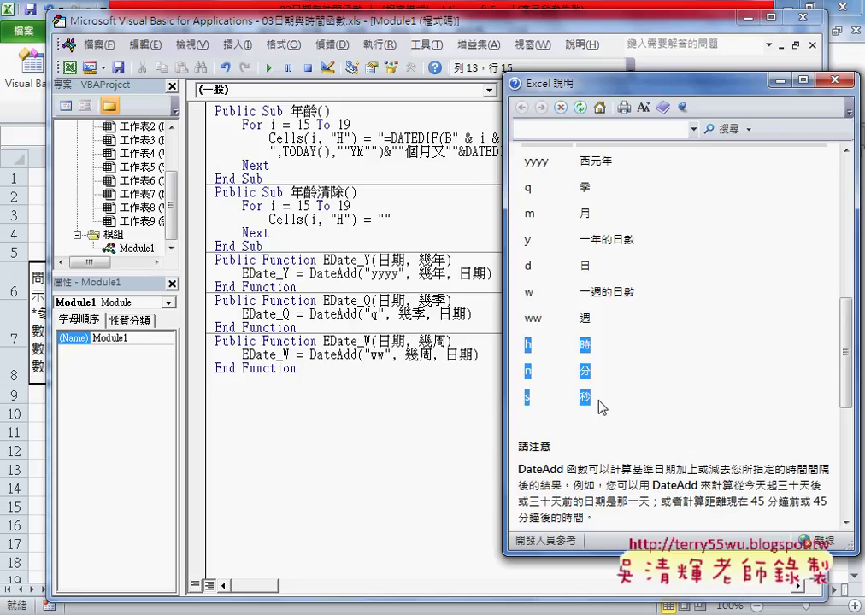
{"action": "left_click", "coordinate": [837, 82]}
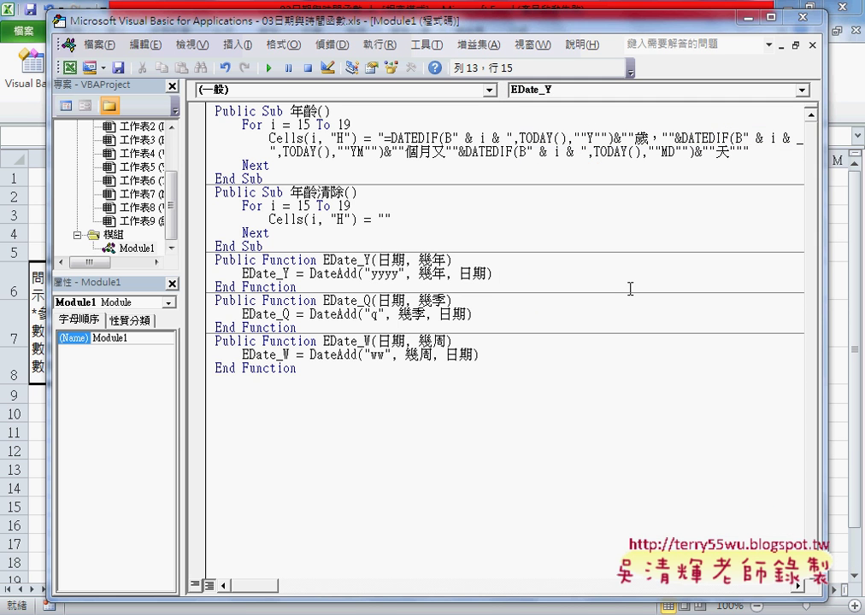
{"action": "left_click", "coordinate": [801, 17]}
Enter =WEEKDAY(A3) in C3 from the 日期及時間 function category, showing 星期四
{"action": "left_click", "coordinate": [303, 542]}
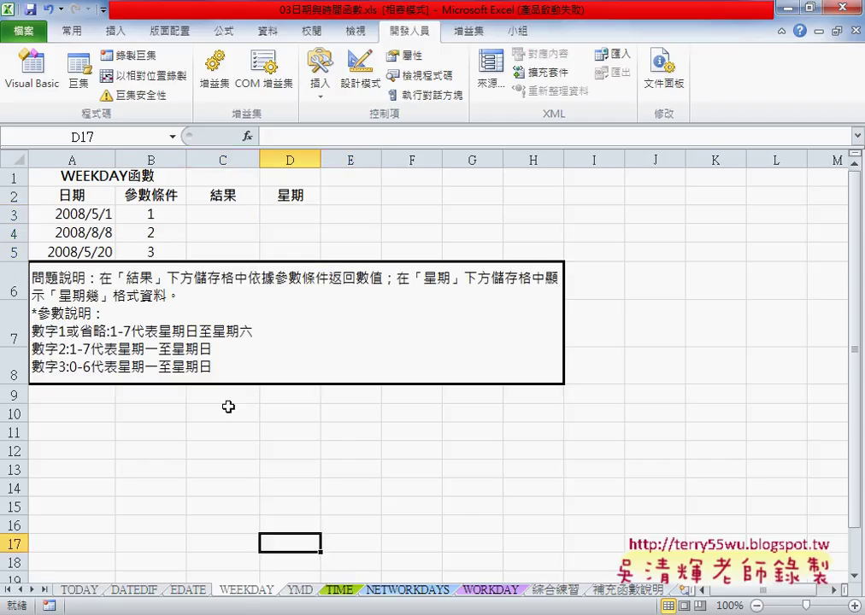
{"action": "left_click", "coordinate": [244, 216]}
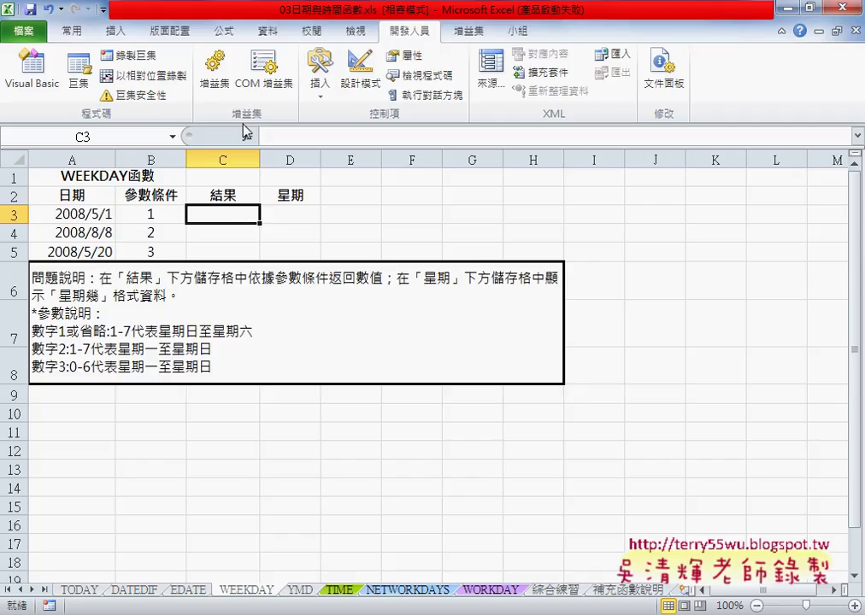
{"action": "key", "text": "shift+F3"}
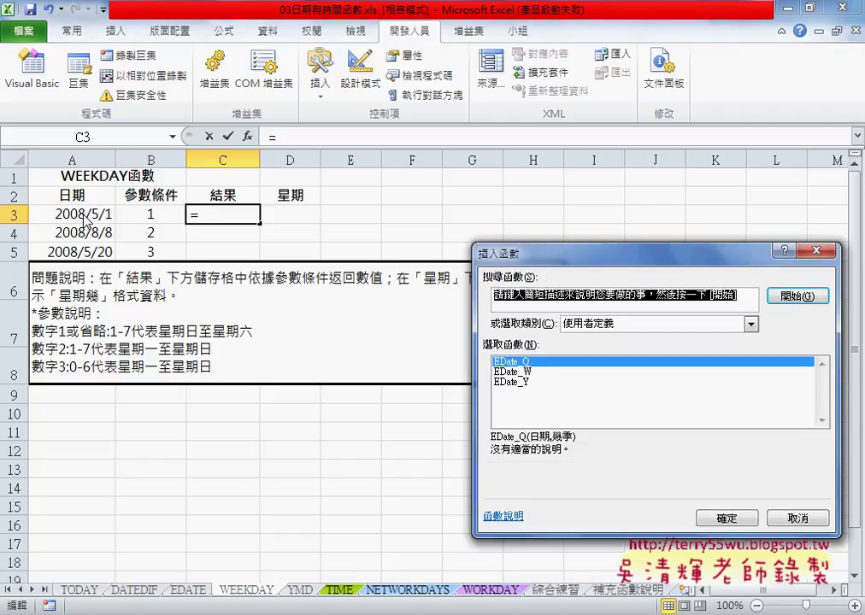
{"action": "left_click", "coordinate": [751, 324]}
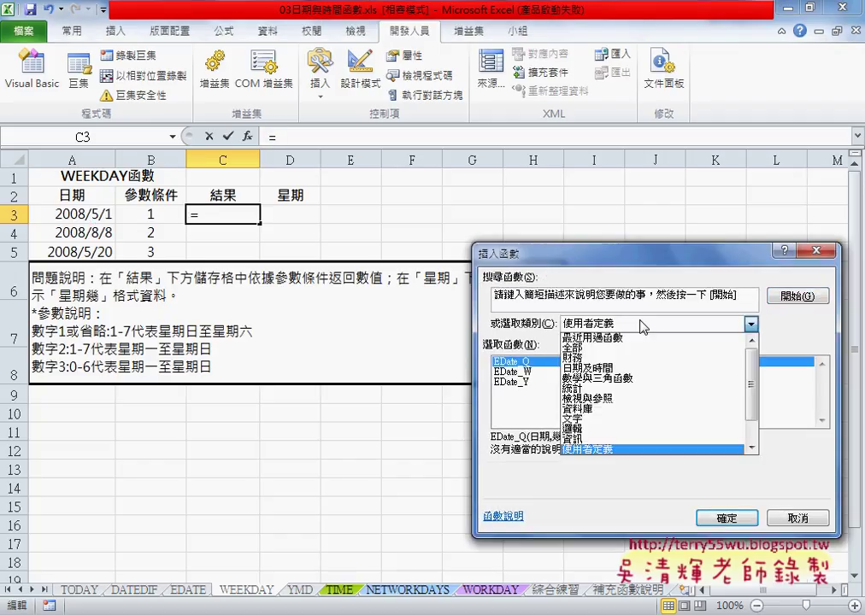
{"action": "left_click", "coordinate": [642, 369]}
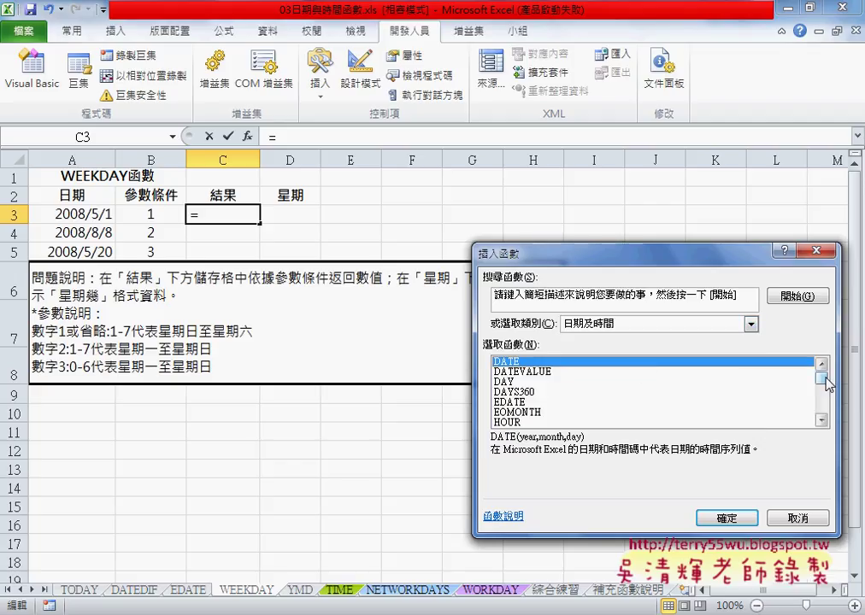
{"action": "left_click_drag", "start_coordinate": [826, 382], "coordinate": [824, 408]}
{"action": "left_click", "coordinate": [529, 382]}
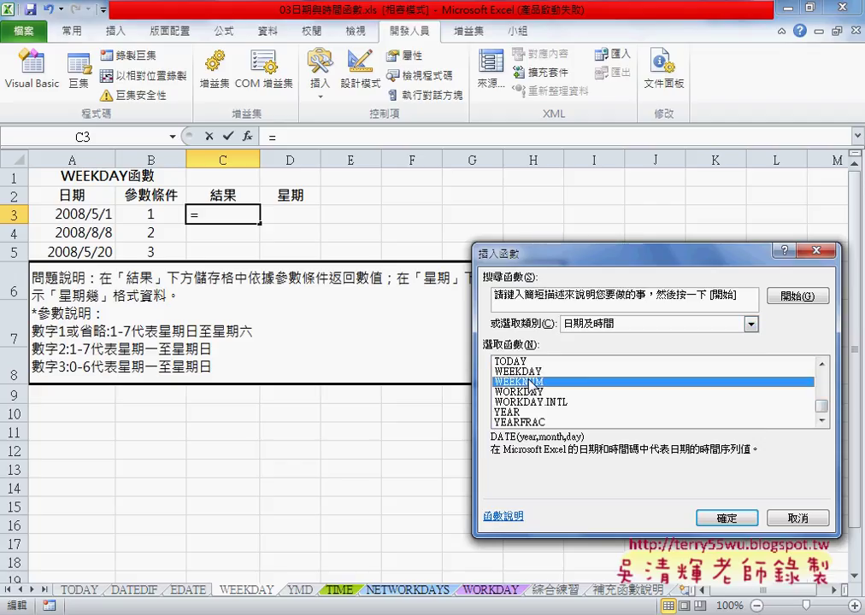
{"action": "left_click", "coordinate": [530, 372]}
{"action": "left_click", "coordinate": [726, 518]}
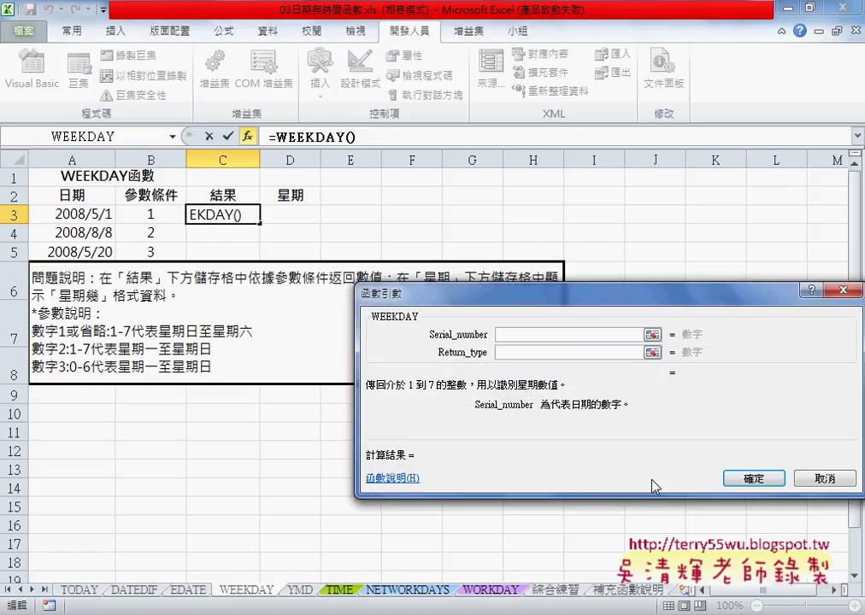
{"action": "left_click", "coordinate": [75, 214]}
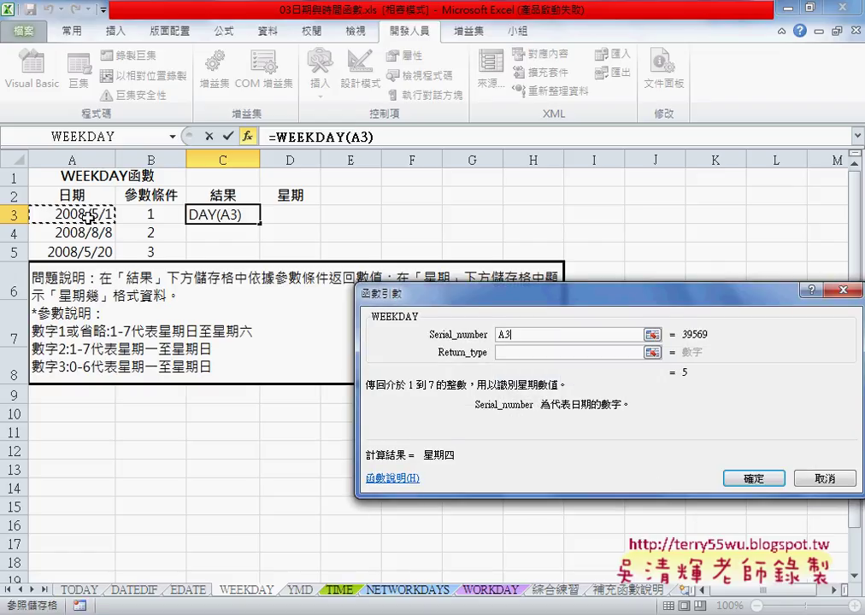
{"action": "left_click", "coordinate": [506, 352]}
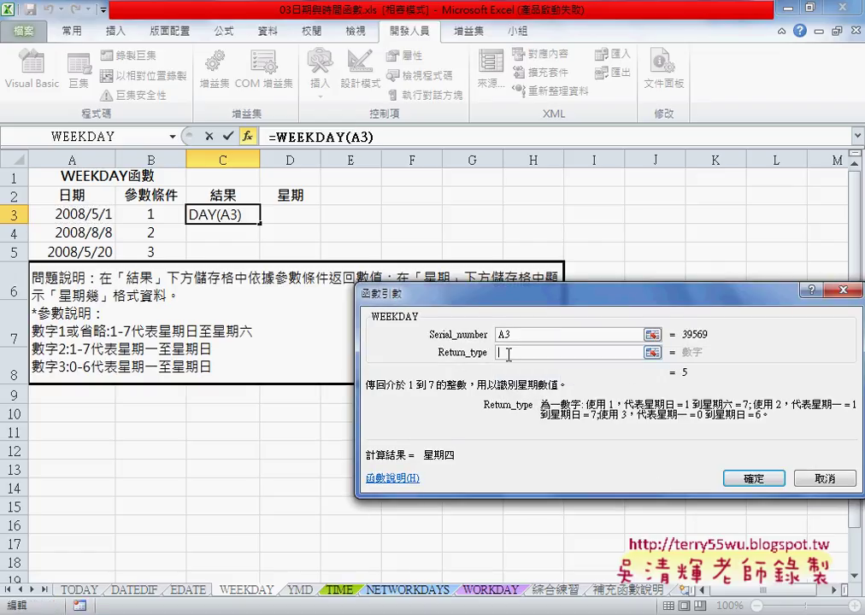
{"action": "left_click", "coordinate": [753, 479]}
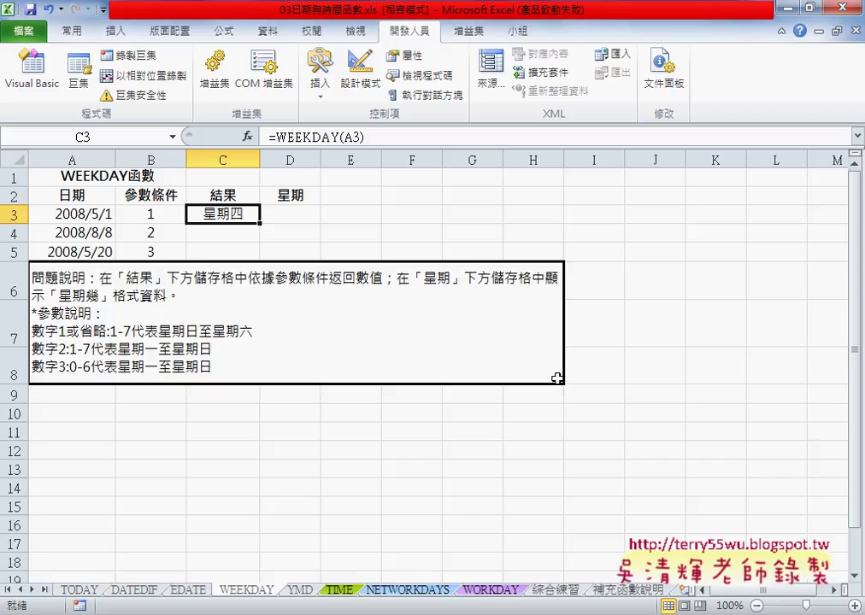
Format C3 as 通用格式 to show 5, then fill the formula down to C5 (6, 3)
{"action": "right_click", "coordinate": [229, 217]}
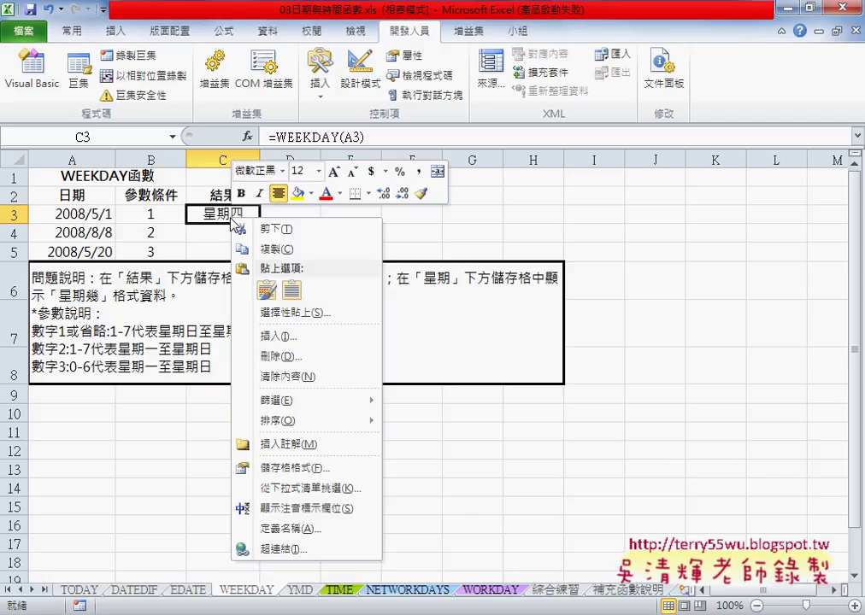
{"action": "left_click", "coordinate": [289, 465]}
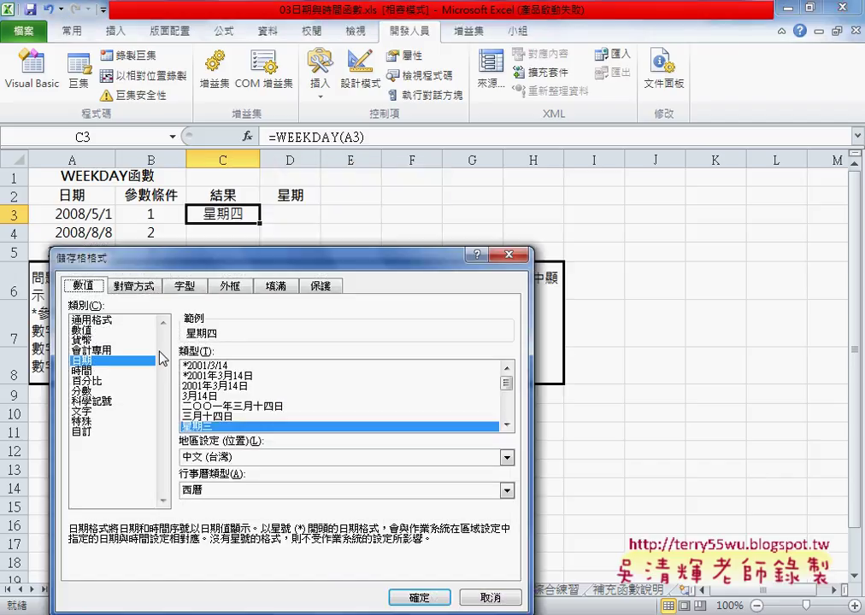
{"action": "left_click", "coordinate": [90, 320]}
{"action": "left_click", "coordinate": [427, 598]}
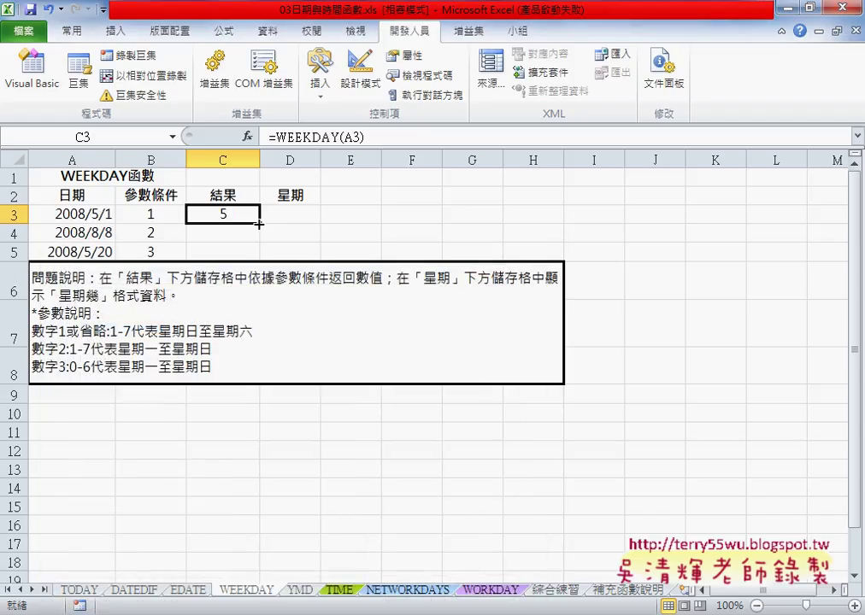
{"action": "left_click_drag", "start_coordinate": [259, 223], "coordinate": [258, 254]}
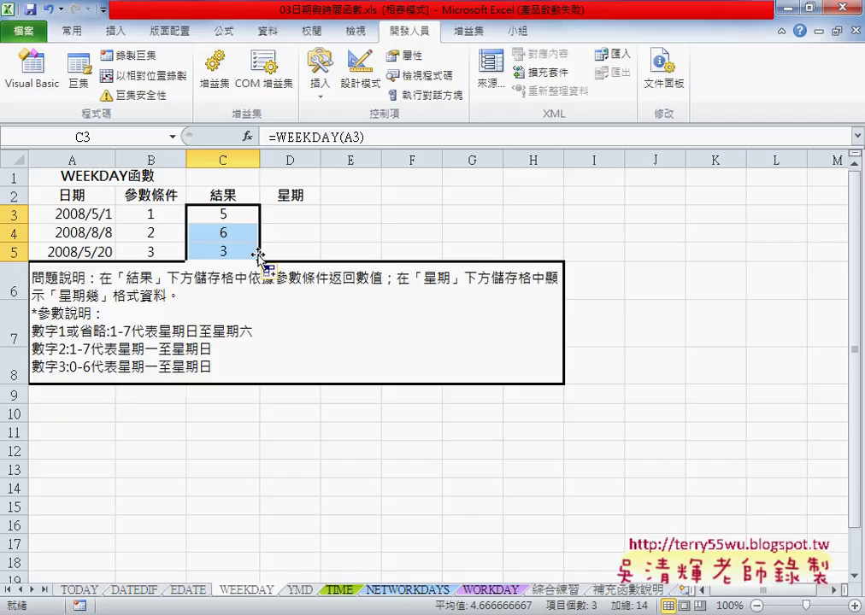
Apply the 日期 type 星期三 to C3:C5 so they read 星期四, 星期五 and 星期二
{"action": "left_click", "coordinate": [230, 214]}
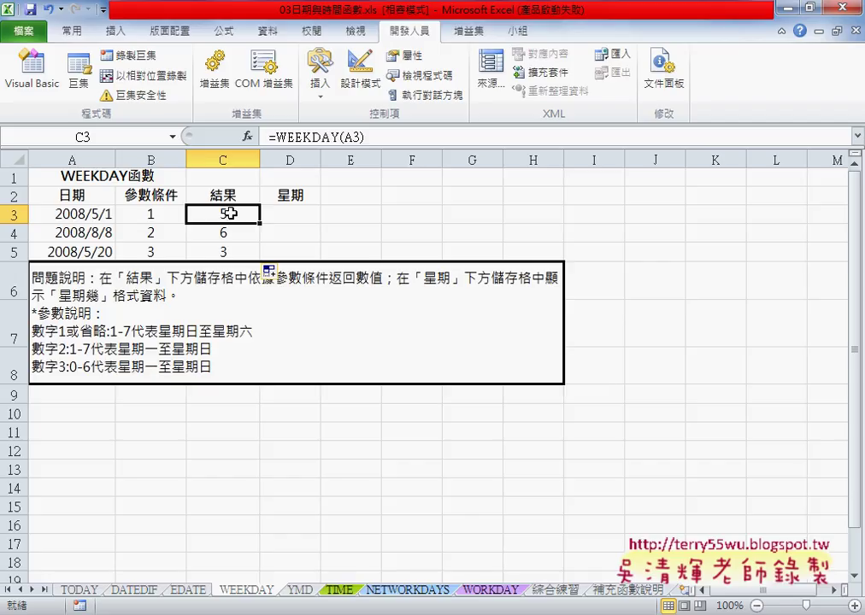
{"action": "left_click_drag", "start_coordinate": [230, 214], "coordinate": [238, 250]}
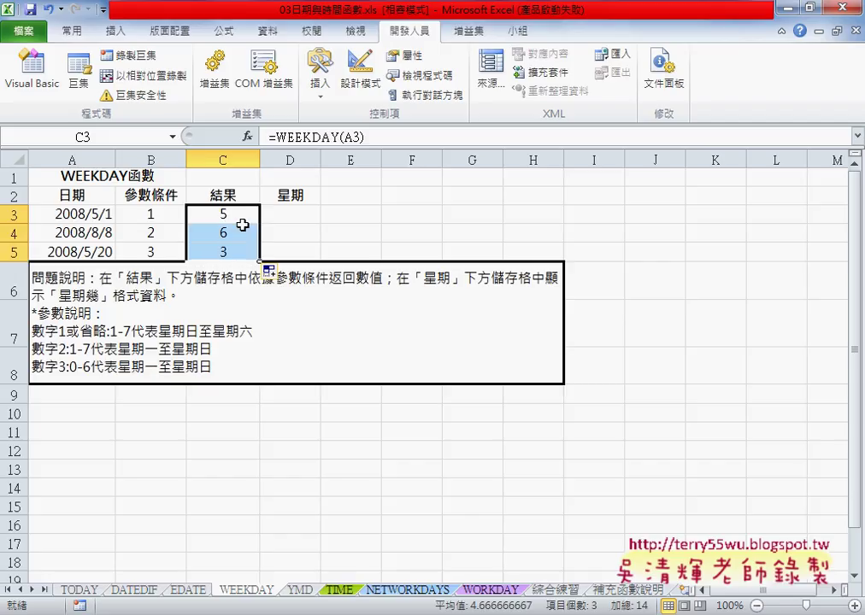
{"action": "right_click", "coordinate": [242, 225]}
{"action": "left_click", "coordinate": [319, 471]}
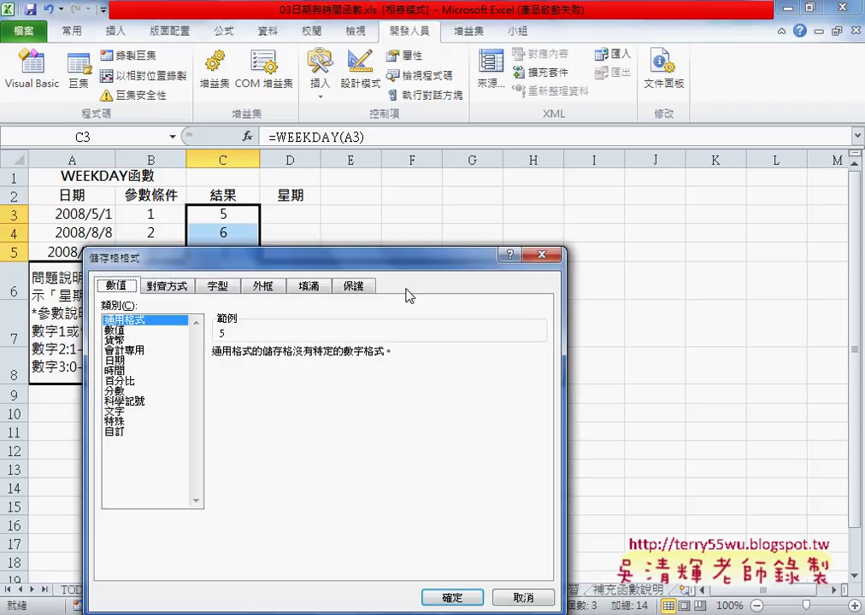
{"action": "left_click_drag", "start_coordinate": [259, 257], "coordinate": [464, 165]}
{"action": "left_click", "coordinate": [321, 267]}
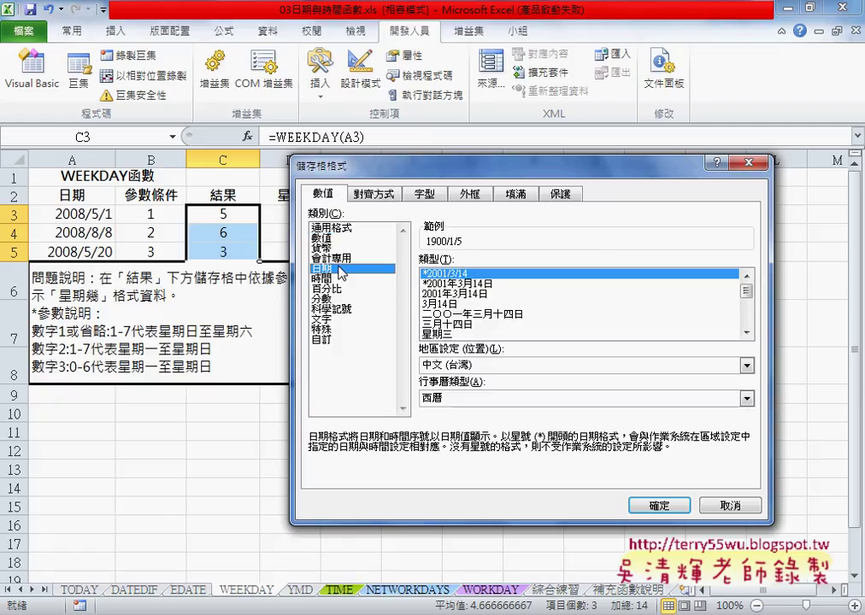
{"action": "left_click", "coordinate": [436, 334]}
{"action": "left_click", "coordinate": [659, 505]}
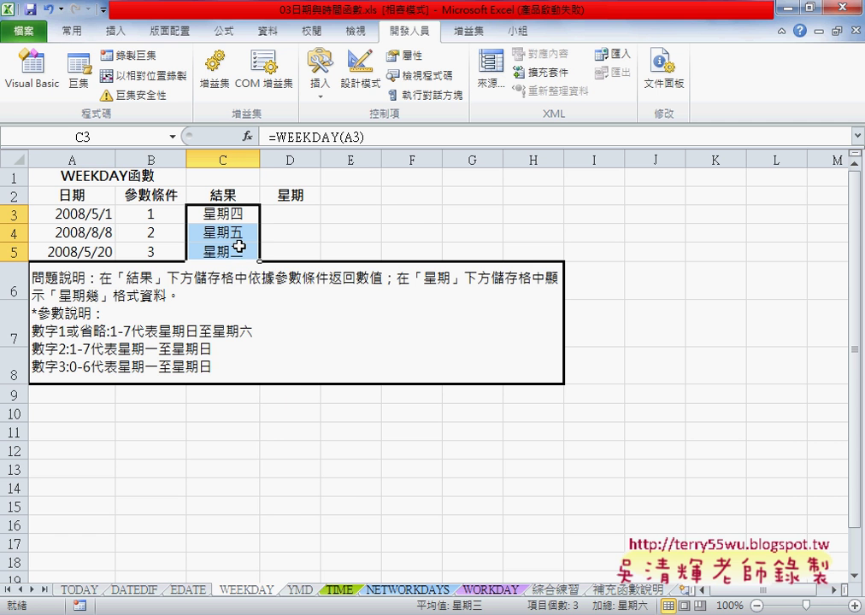
Change C3:C5's custom format from [$-404]aaaa;@ to [$-404]aaa;@ for short weekdays 週四, 週五, 週二
{"action": "right_click", "coordinate": [240, 218]}
{"action": "left_click", "coordinate": [384, 464]}
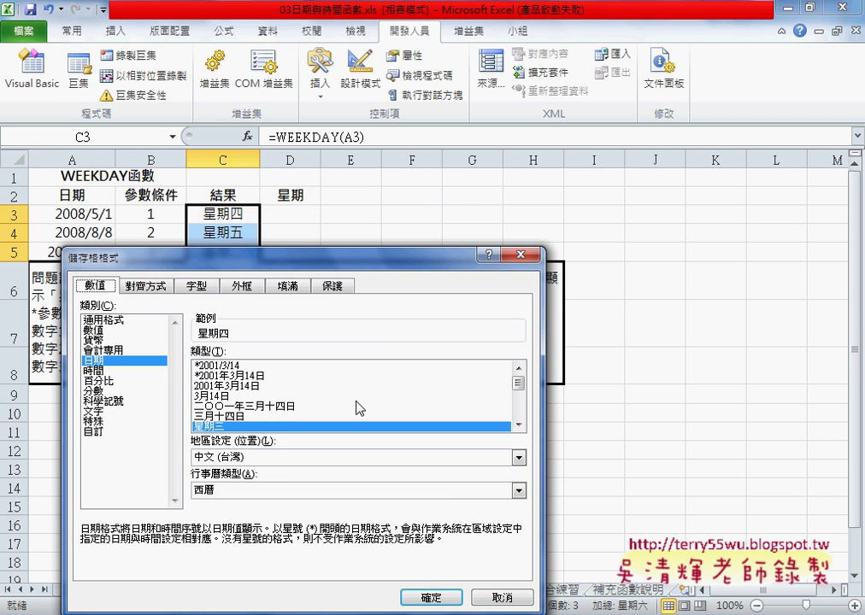
{"action": "left_click", "coordinate": [107, 432]}
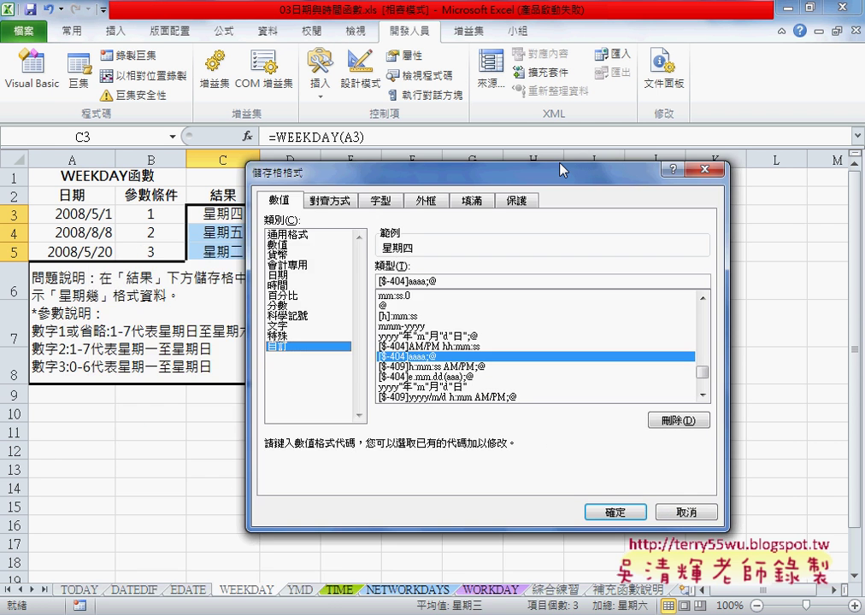
{"action": "left_click_drag", "start_coordinate": [350, 271], "coordinate": [614, 148]}
{"action": "left_click", "coordinate": [504, 245]}
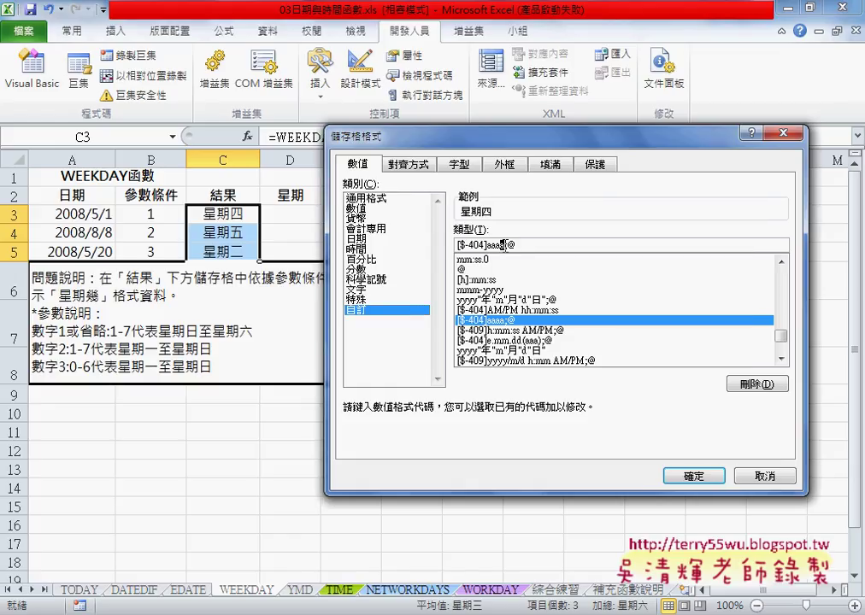
{"action": "key", "text": "BackSpace"}
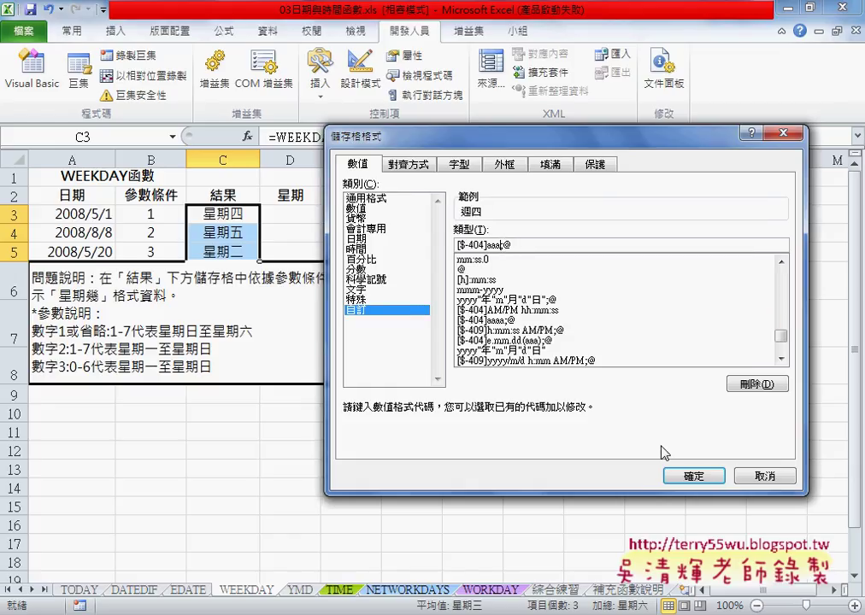
{"action": "left_click", "coordinate": [693, 473]}
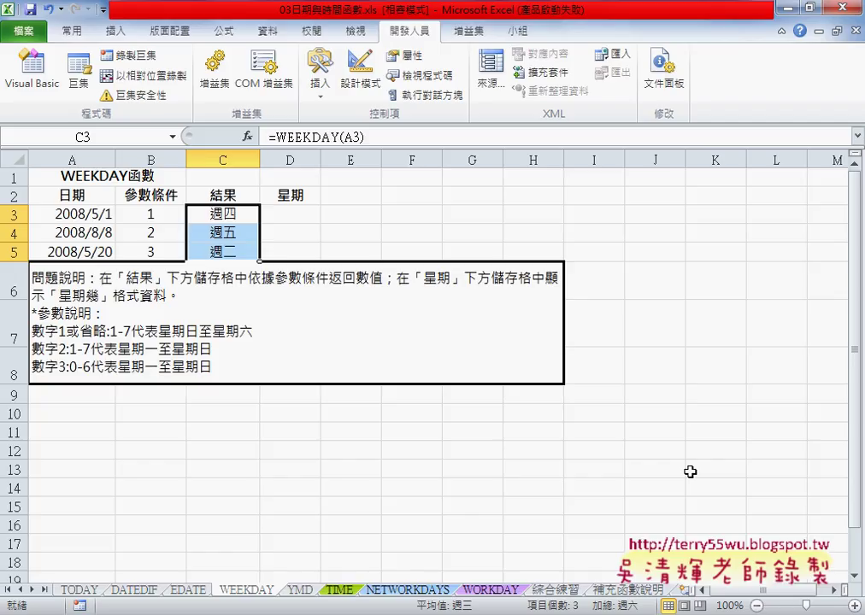
{"action": "left_click", "coordinate": [229, 215]}
Copy the =WEEKDAY(A3) formula from C3 into D3 and fill it down to D5
{"action": "left_click", "coordinate": [246, 138]}
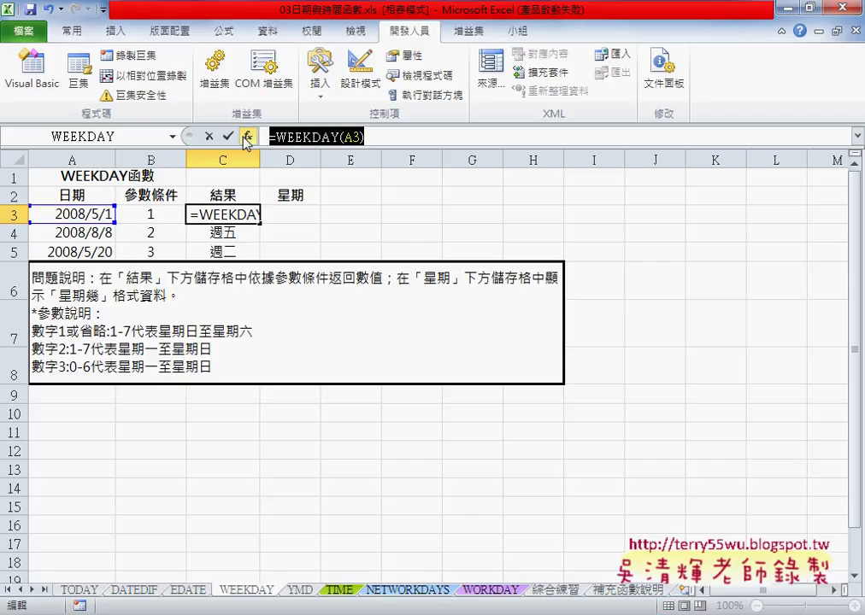
{"action": "left_click", "coordinate": [228, 137]}
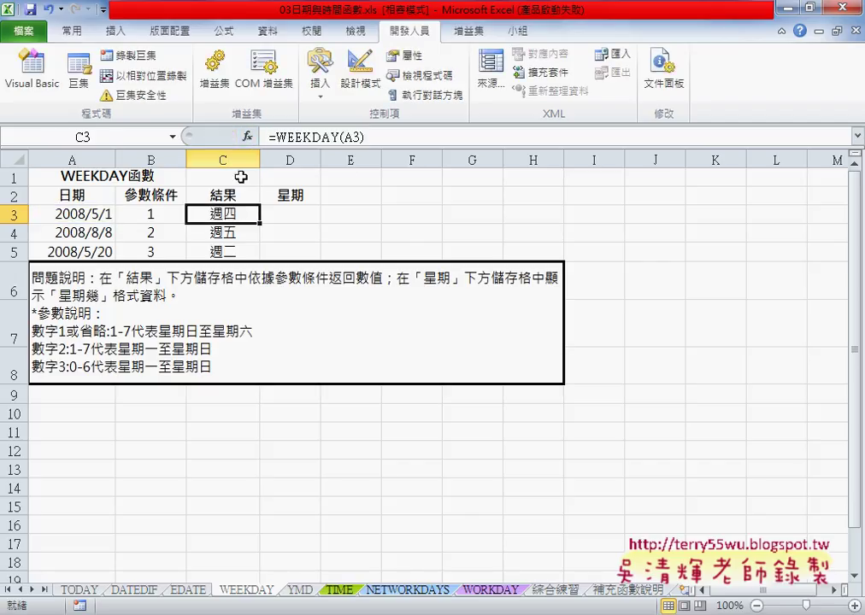
{"action": "left_click", "coordinate": [318, 215]}
{"action": "key", "text": "ctrl+v"}
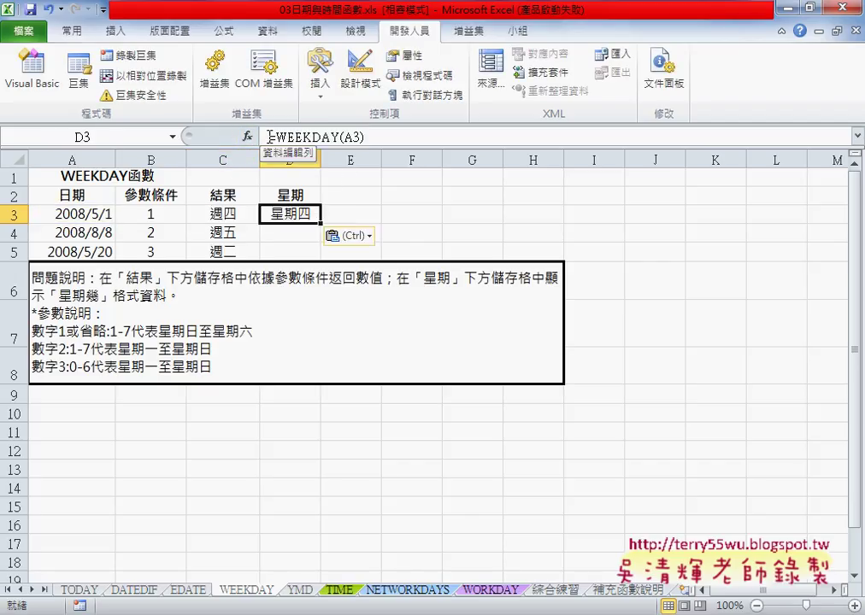
{"action": "left_click_drag", "start_coordinate": [320, 223], "coordinate": [320, 253]}
Format D3:D5 as General so they show 5, 6 and 3
{"action": "right_click", "coordinate": [288, 228]}
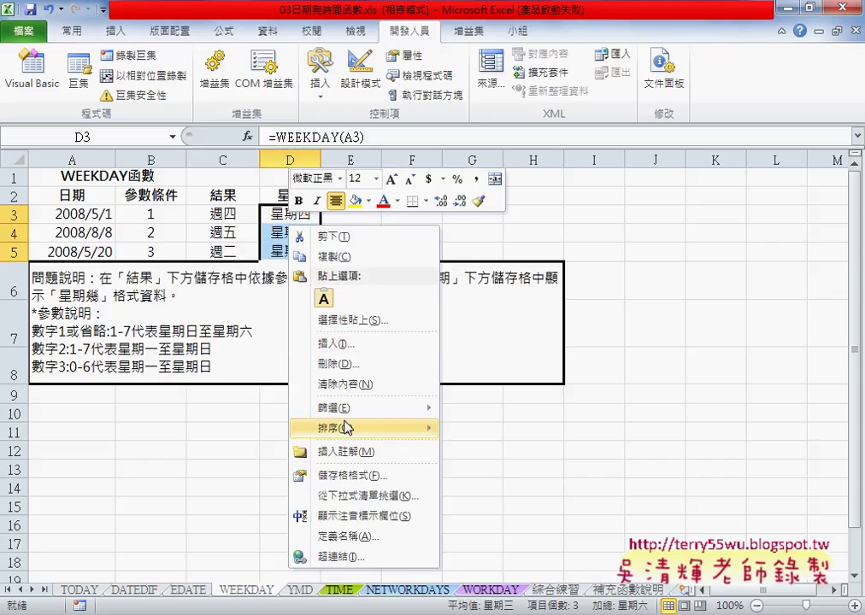
{"action": "left_click", "coordinate": [349, 475]}
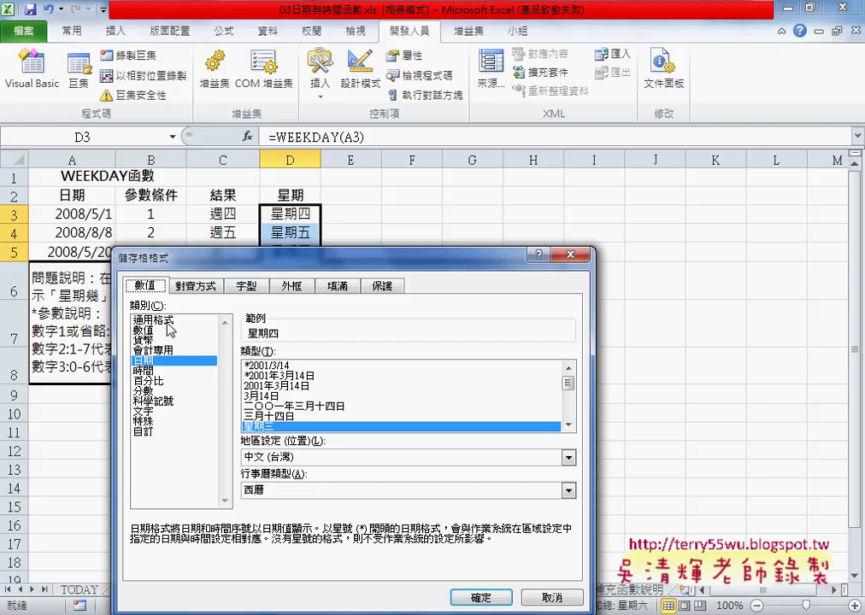
{"action": "left_click", "coordinate": [150, 320]}
{"action": "left_click", "coordinate": [488, 597]}
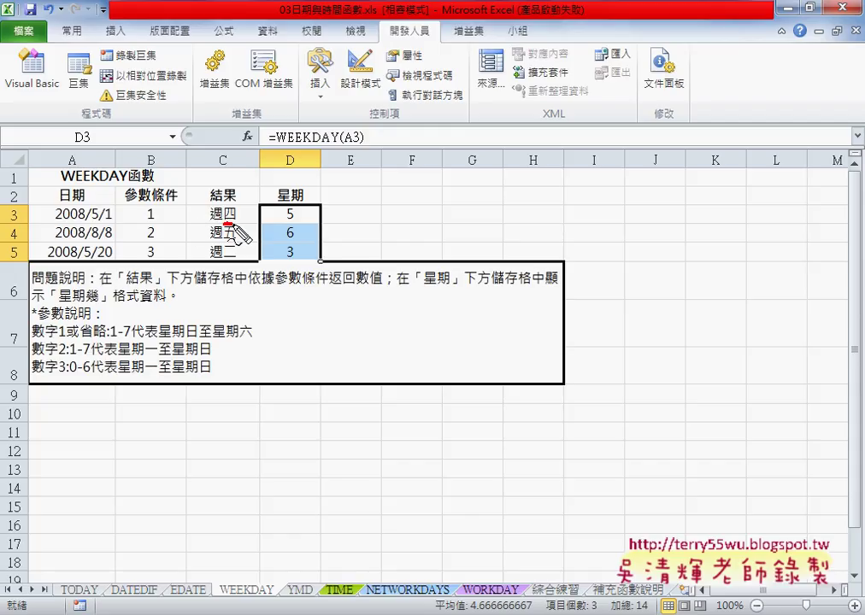
{"action": "left_click_drag", "start_coordinate": [224, 241], "coordinate": [239, 246]}
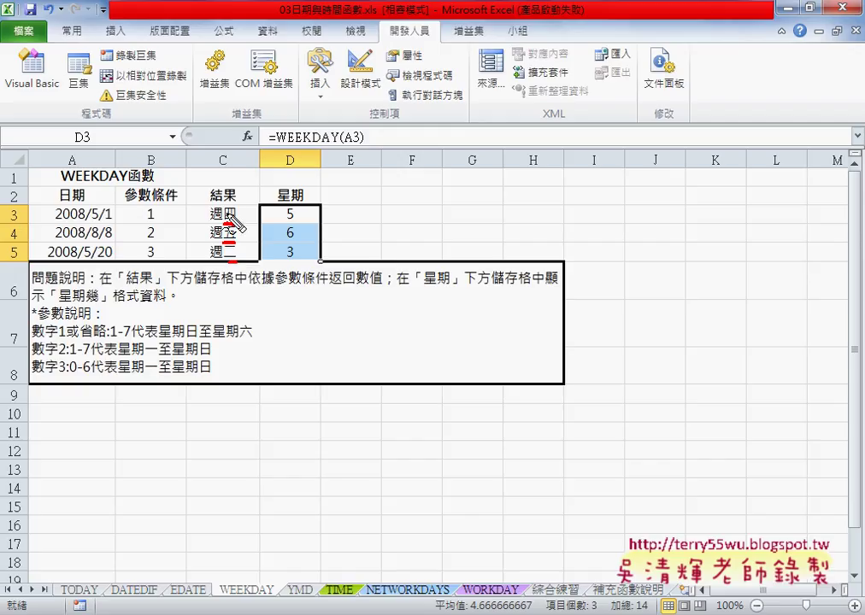
{"action": "mouse_move", "coordinate": [224, 207]}
{"action": "left_mouse_down"}
{"action": "mouse_move", "coordinate": [224, 228]}
{"action": "mouse_move", "coordinate": [241, 224]}
{"action": "left_mouse_up"}
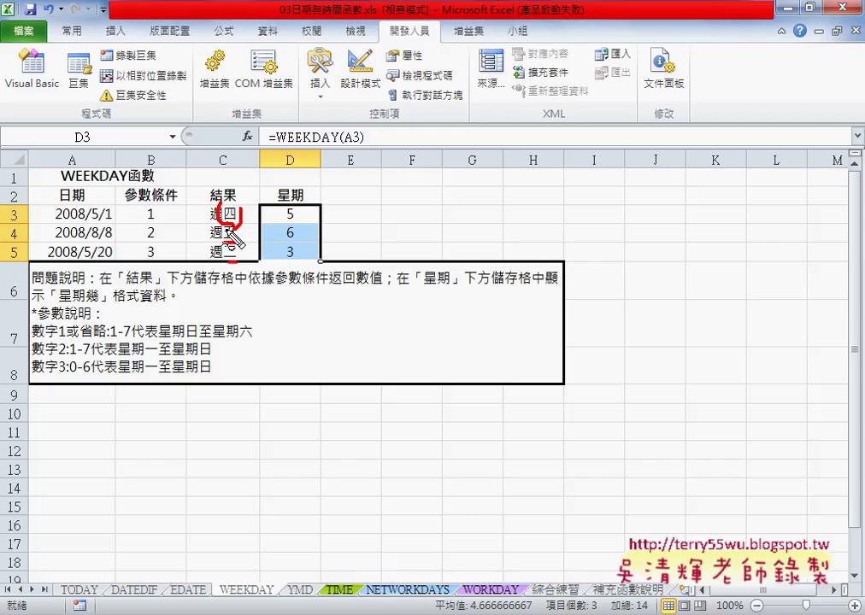
{"action": "key", "text": "Escape"}
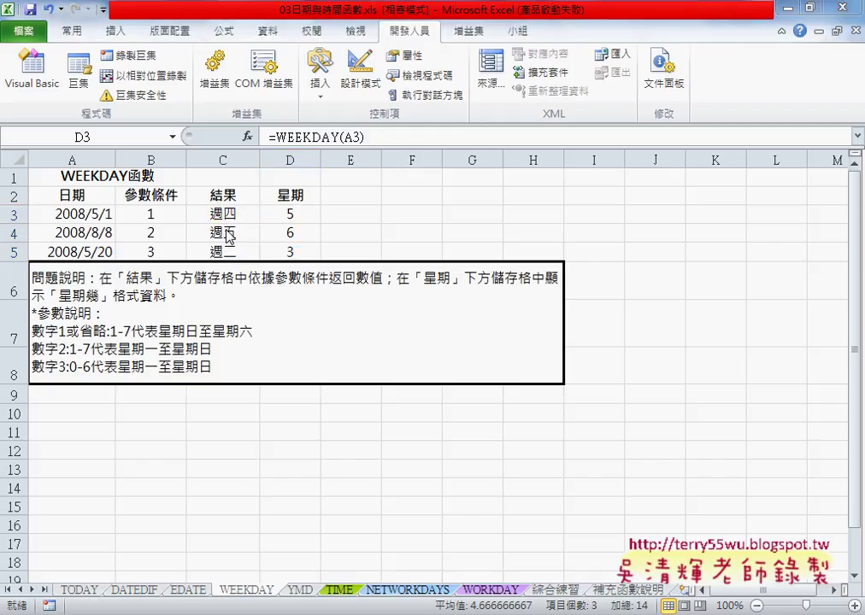
{"action": "left_click", "coordinate": [369, 212]}
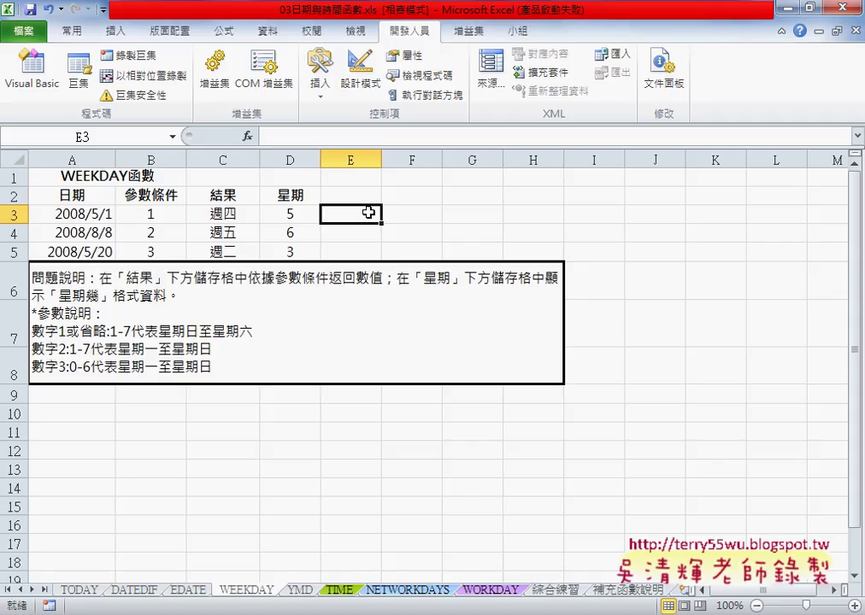
Give A3 the 中華民國曆 calendar with the short ROC date style 90/3/14
{"action": "left_click", "coordinate": [88, 216]}
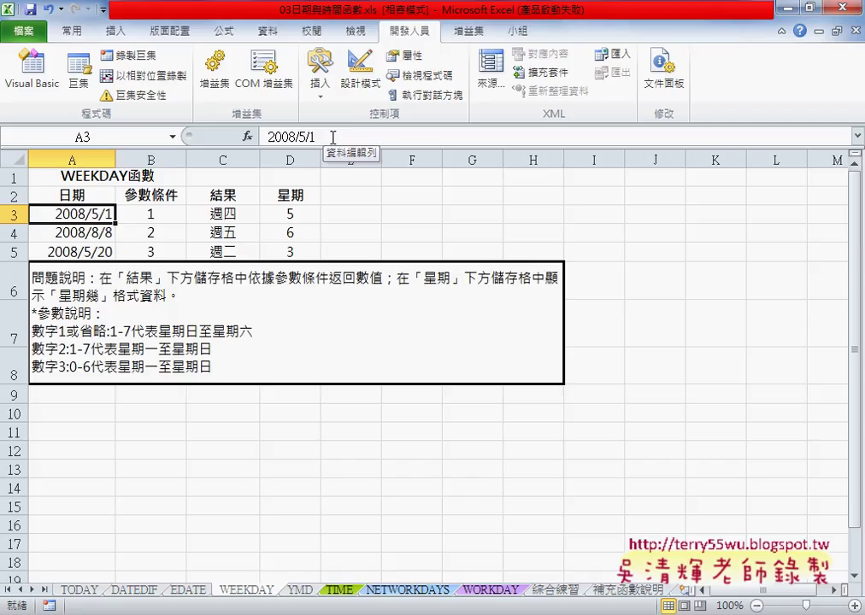
{"action": "right_click", "coordinate": [95, 212]}
{"action": "left_click", "coordinate": [145, 462]}
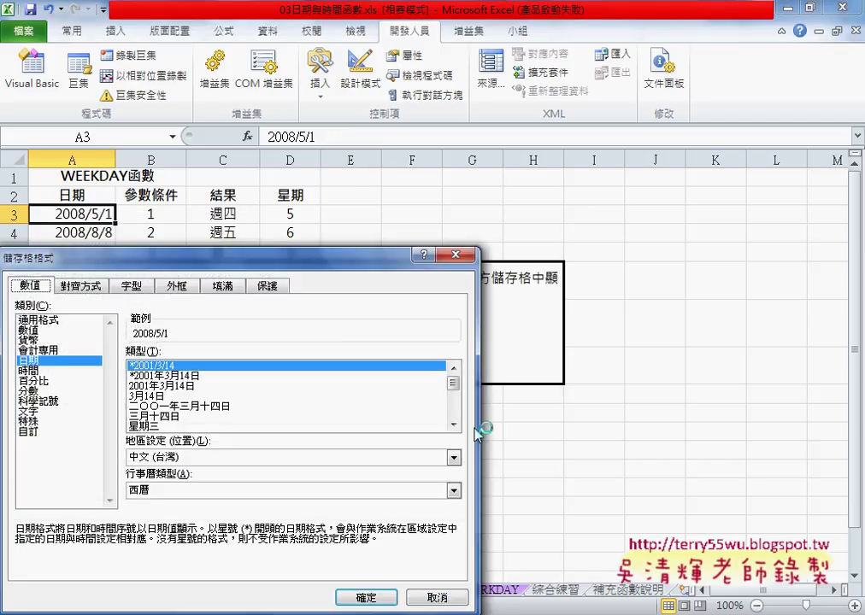
{"action": "left_click_drag", "start_coordinate": [350, 263], "coordinate": [568, 166]}
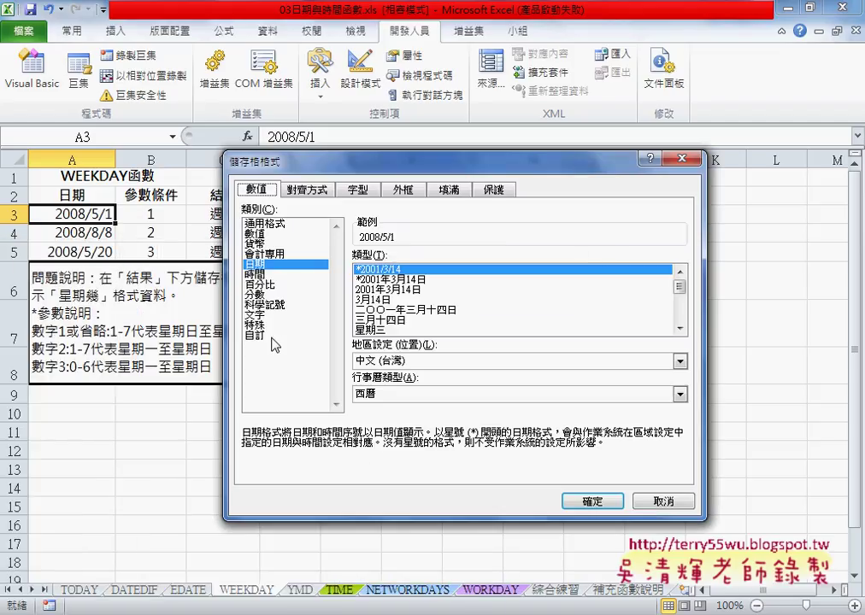
{"action": "left_click", "coordinate": [393, 394]}
{"action": "left_click", "coordinate": [400, 411]}
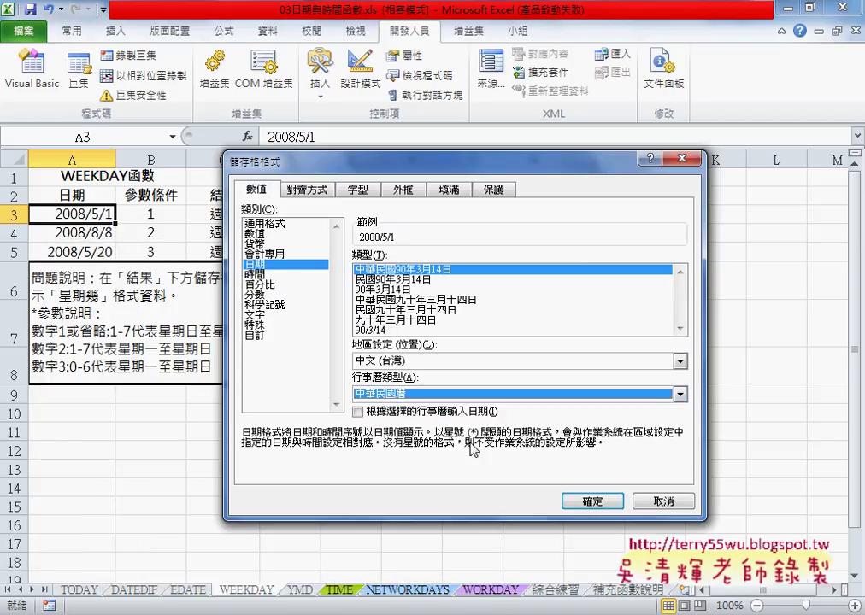
{"action": "left_click", "coordinate": [383, 330]}
Edit the custom code to [$-404]e.mm.dd;@ so A3 displays 97.05.01
{"action": "left_click", "coordinate": [256, 335]}
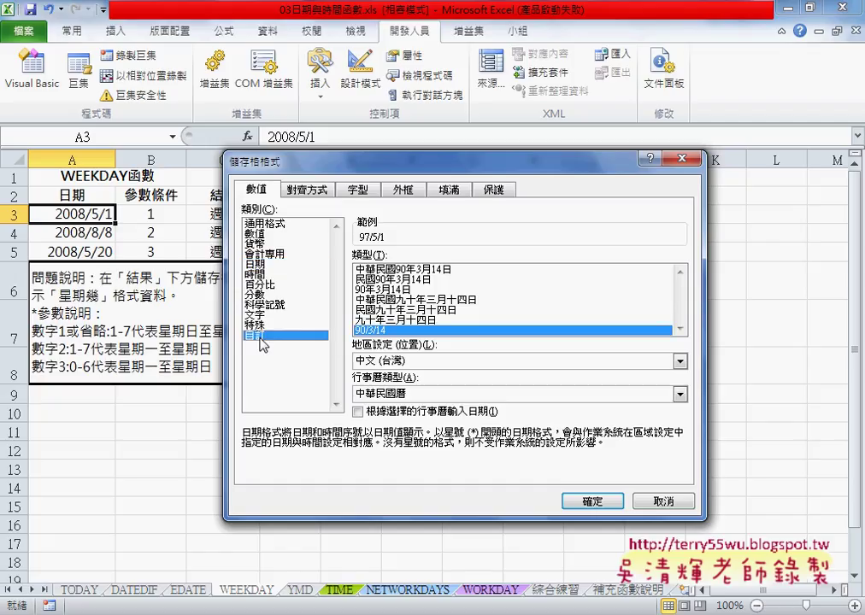
{"action": "left_click", "coordinate": [396, 270]}
{"action": "key", "text": "BackSpace"}
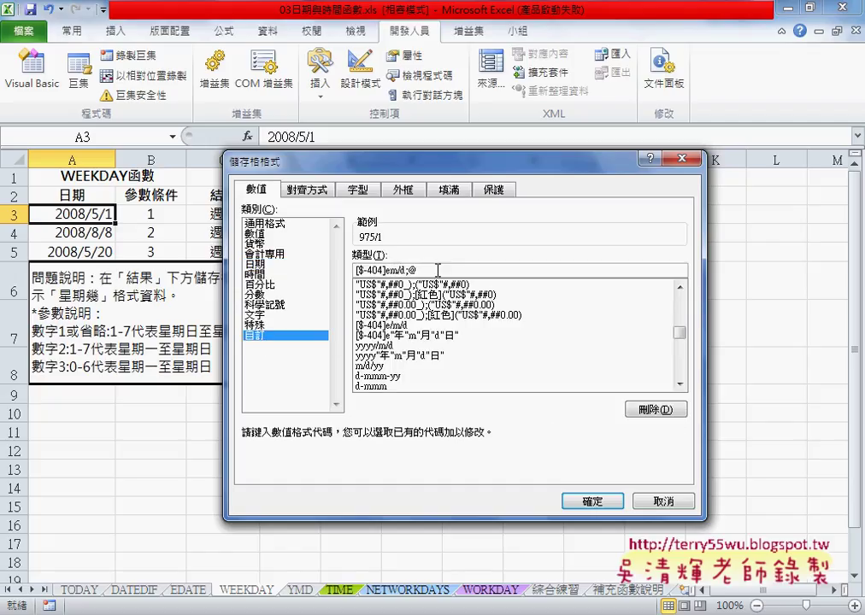
{"action": "type", "text": "."}
{"action": "key", "text": "Right"}
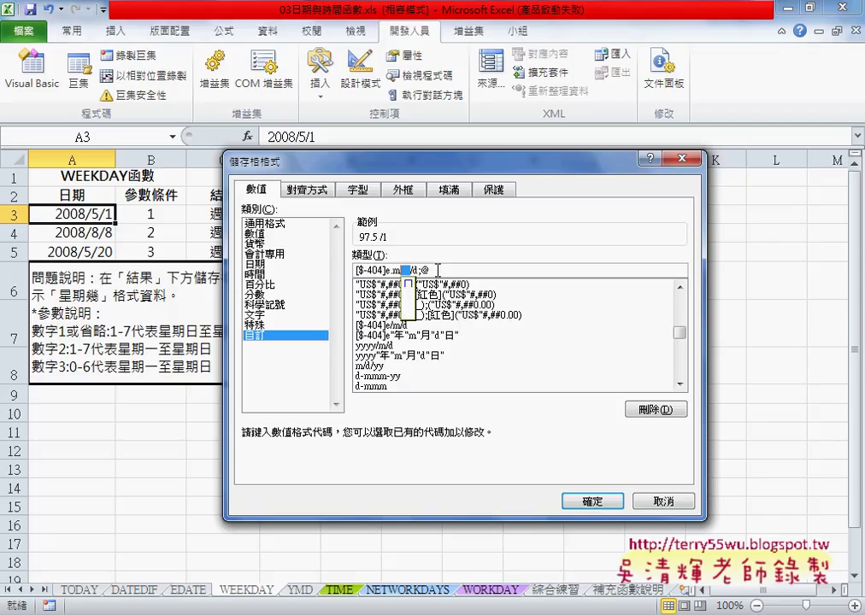
{"action": "type", "text": "m"}
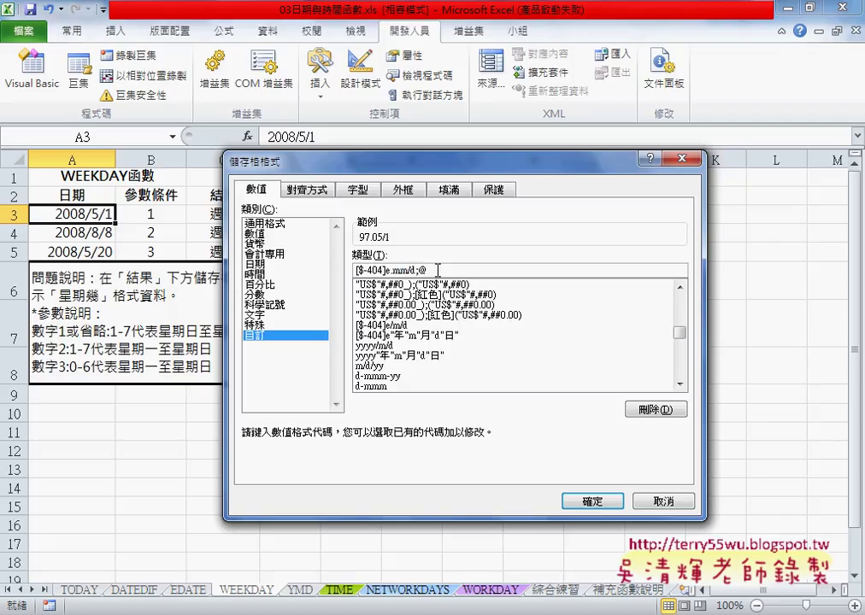
{"action": "key", "text": "Delete"}
{"action": "type", "text": "0d"}
{"action": "type", "text": "()"}
{"action": "key", "text": "Left"}
{"action": "left_click_drag", "start_coordinate": [306, 165], "coordinate": [371, 165]}
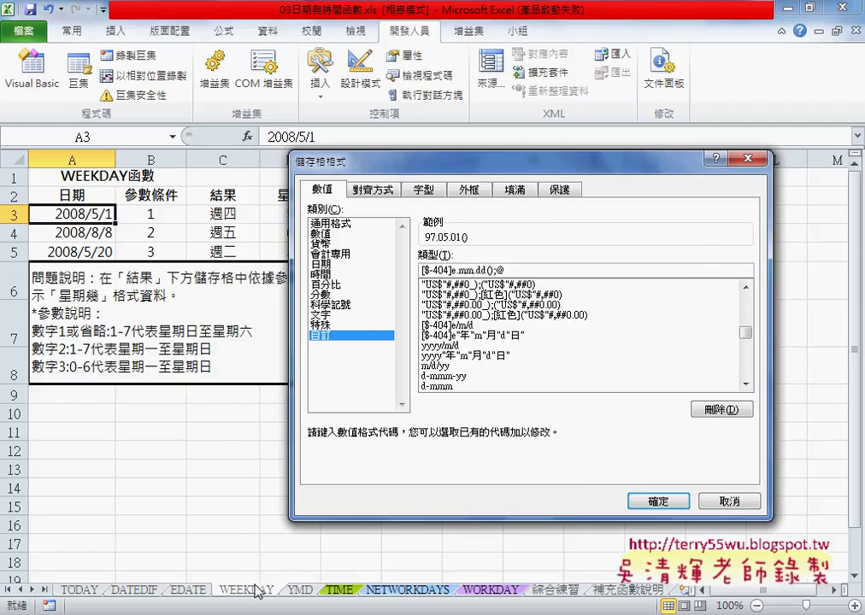
{"action": "type", "text": "四"}
{"action": "key", "text": "BackSpace"}
{"action": "key", "text": "BackSpace"}
{"action": "key", "text": "BackSpace"}
{"action": "left_click", "coordinate": [657, 502]}
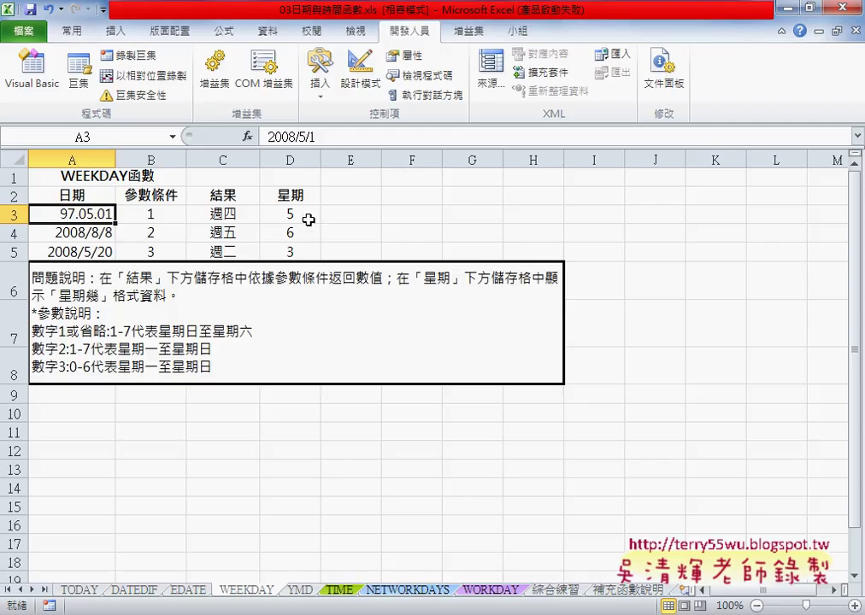
Append a quoted weekday text (&"") to the A3 entry in the formula bar
{"action": "left_click", "coordinate": [352, 138]}
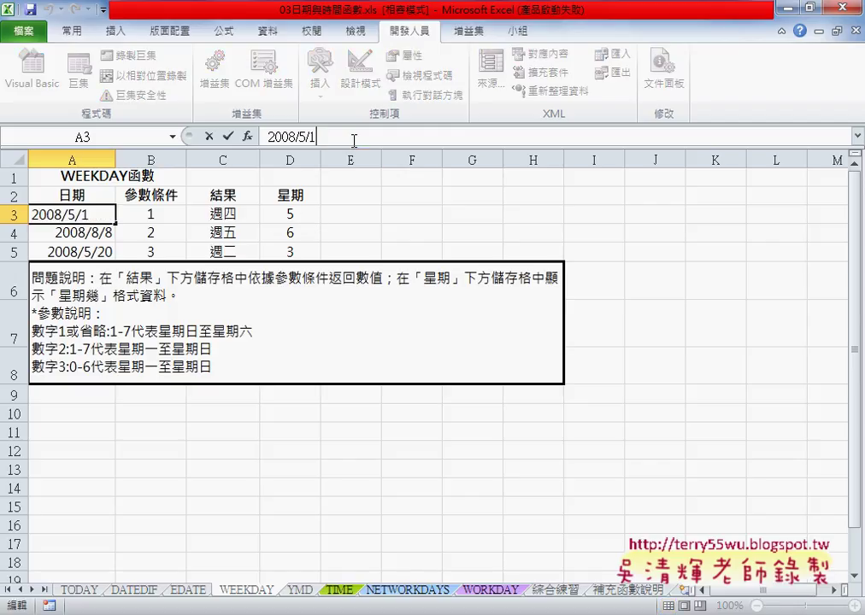
{"action": "type", "text": "&"}
{"action": "type", "text": "\"\""}
{"action": "key", "text": "Left"}
{"action": "type", "text": "0"}
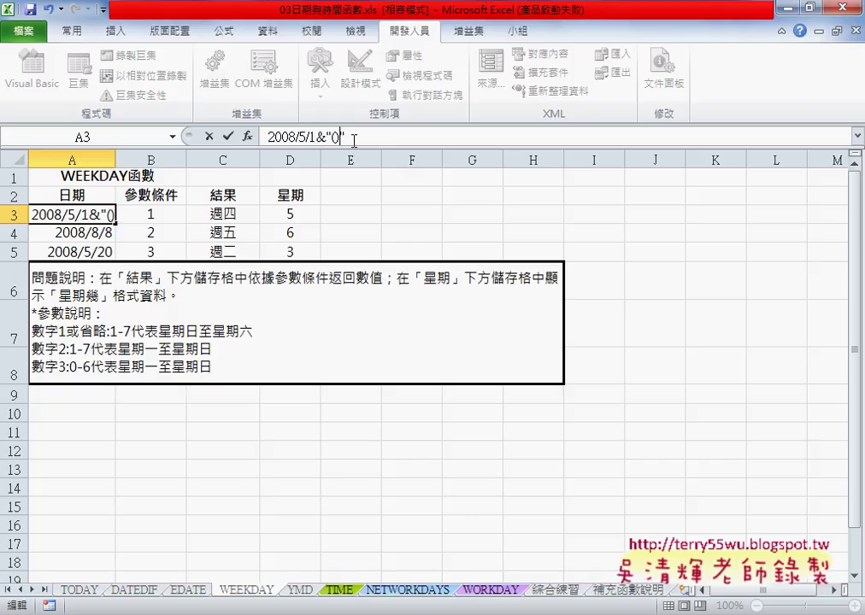
{"action": "type", "text": "ㄙ"}
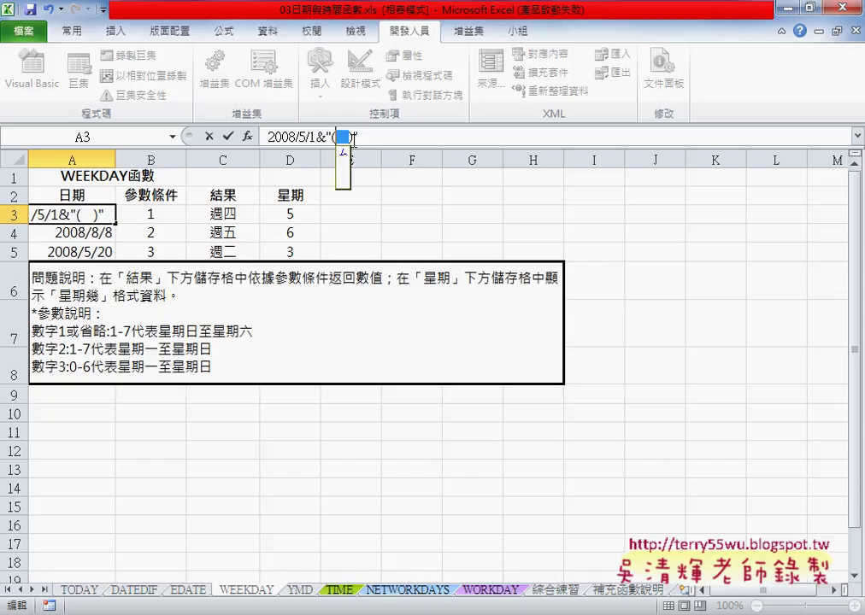
{"action": "type", "text": "四"}
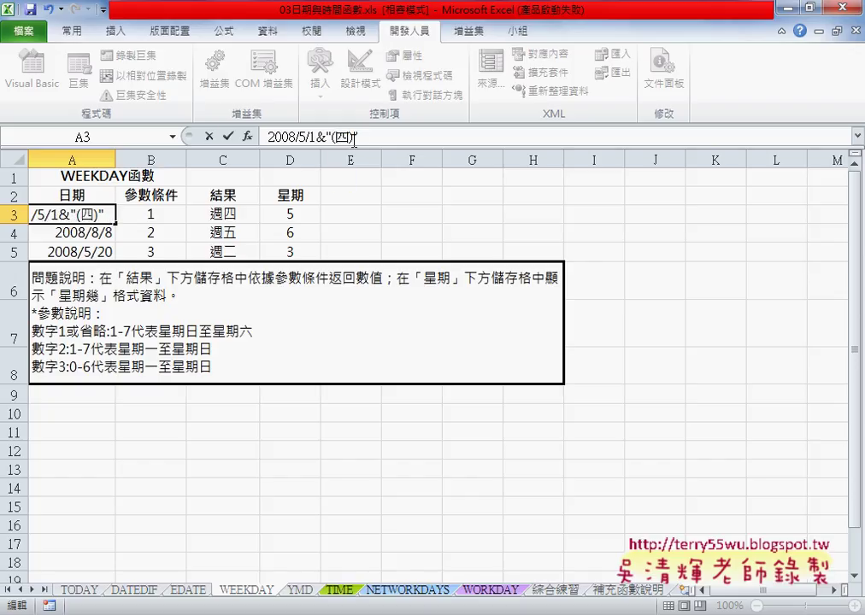
{"action": "left_click", "coordinate": [227, 137]}
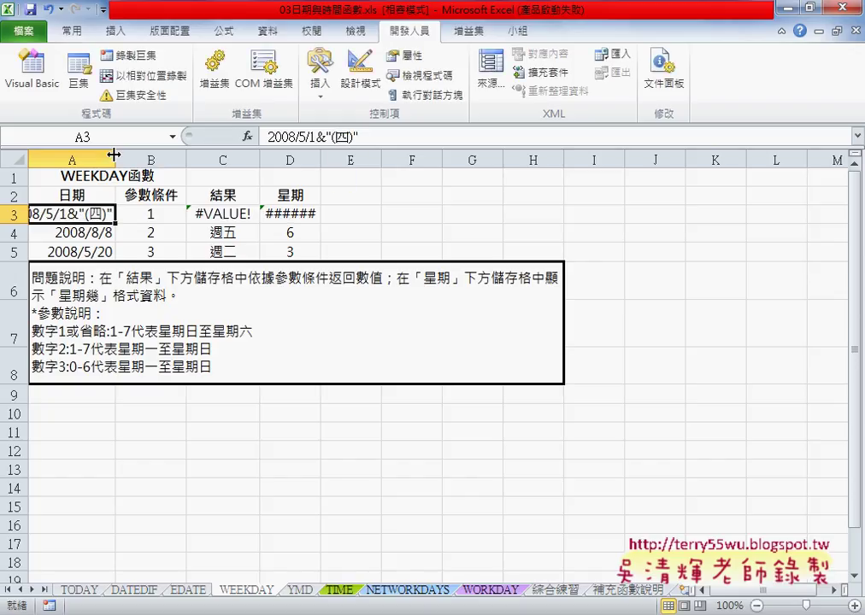
Widen column A, delete the appended weekday text, and recommit A3 as 97.05.01
{"action": "left_click_drag", "start_coordinate": [114, 155], "coordinate": [198, 155]}
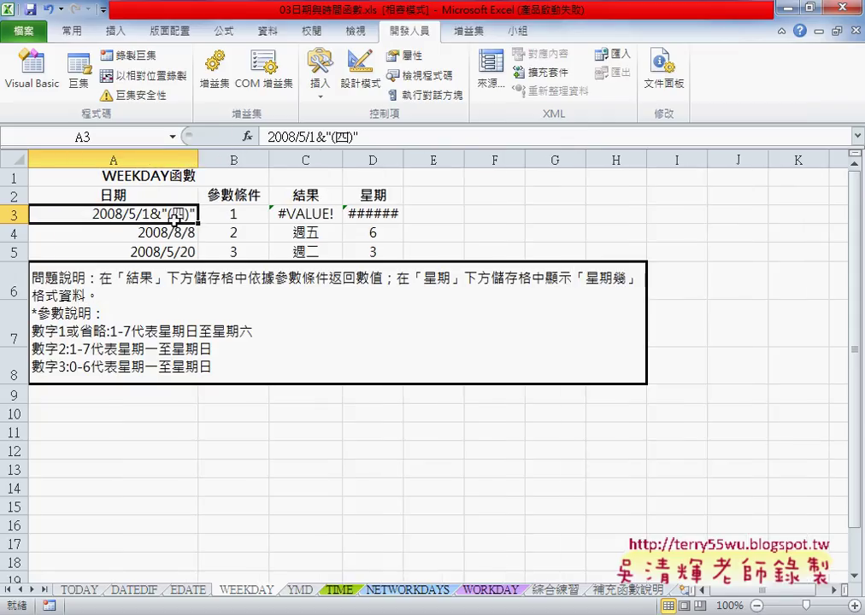
{"action": "left_click_drag", "start_coordinate": [318, 136], "coordinate": [381, 136]}
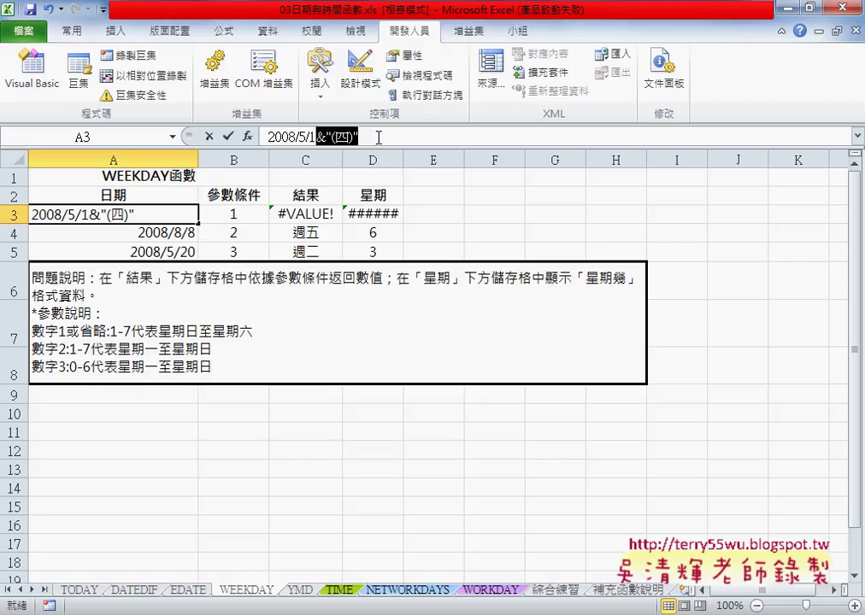
{"action": "key", "text": "Delete"}
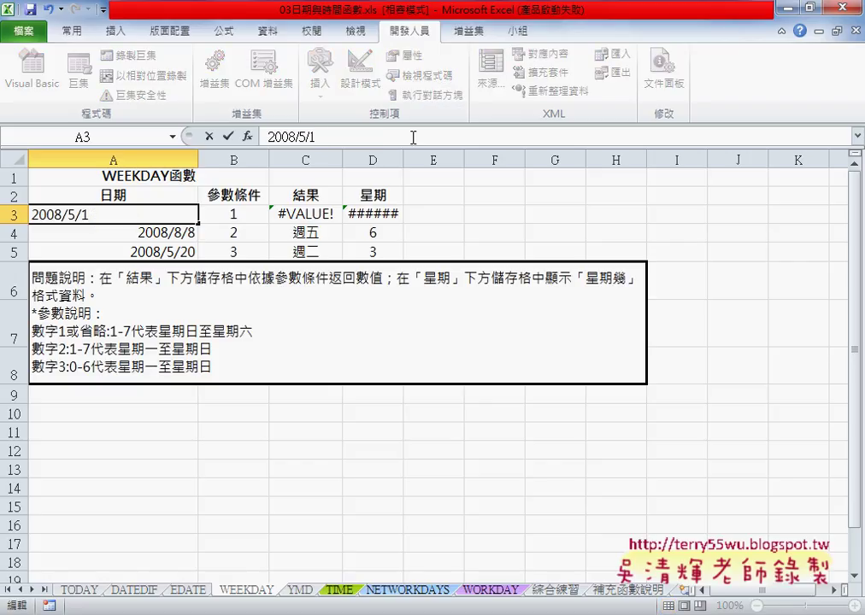
{"action": "left_click", "coordinate": [228, 137]}
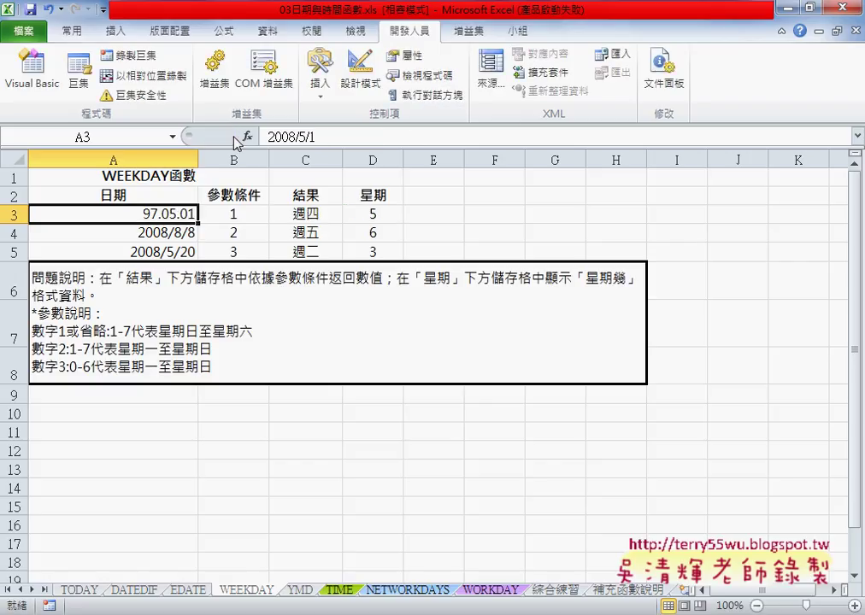
Compare A3's stored date with its 97.05.01 ROC display and D3's =WEEKDAY(A3) formula
{"action": "left_click", "coordinate": [385, 137]}
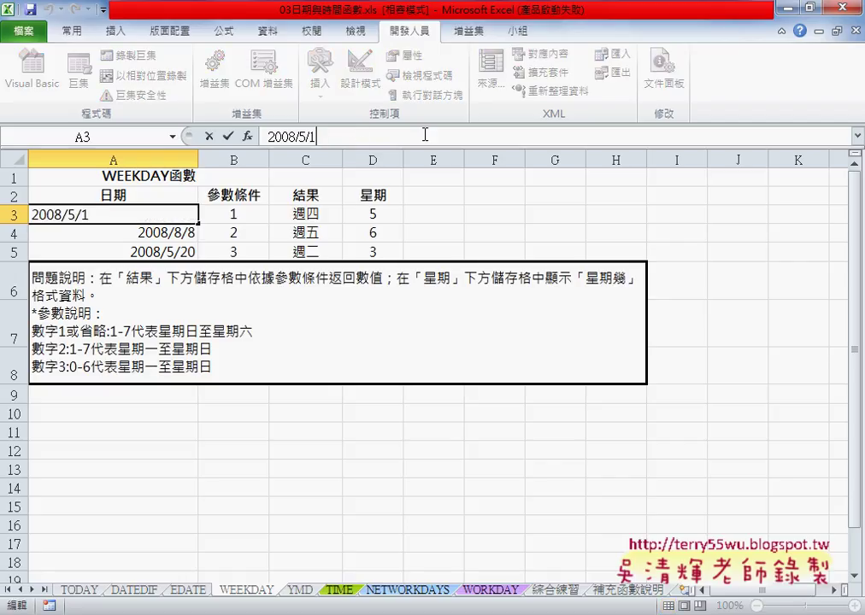
{"action": "left_click", "coordinate": [377, 214]}
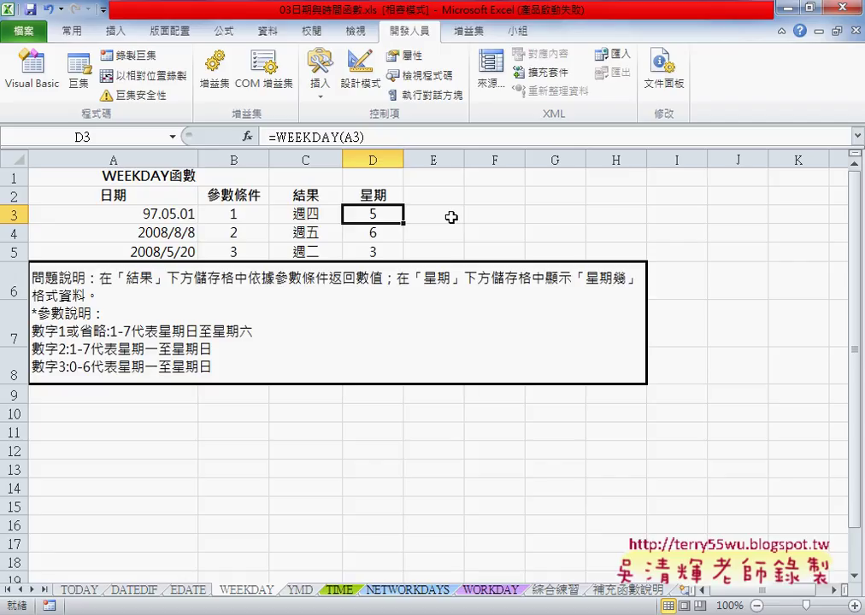
{"action": "left_click", "coordinate": [164, 215]}
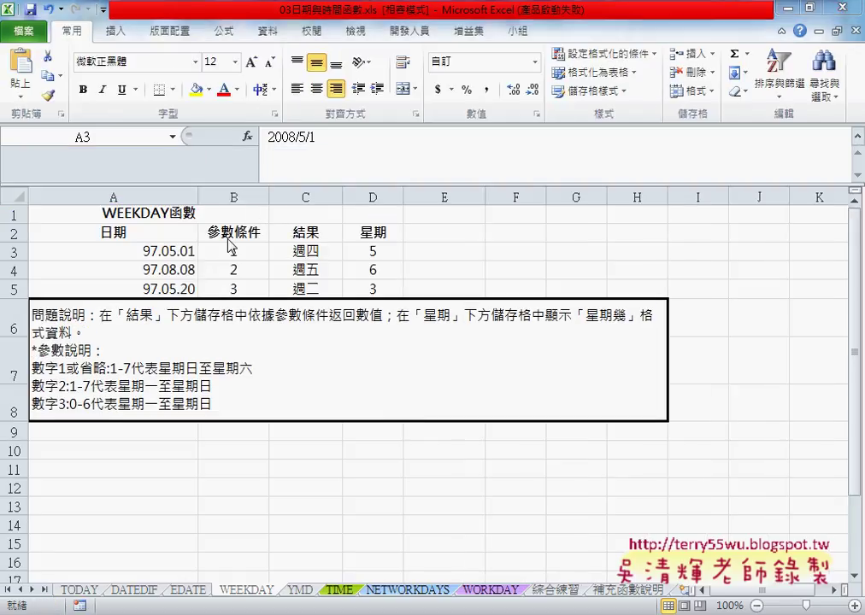
{"action": "left_click", "coordinate": [378, 254]}
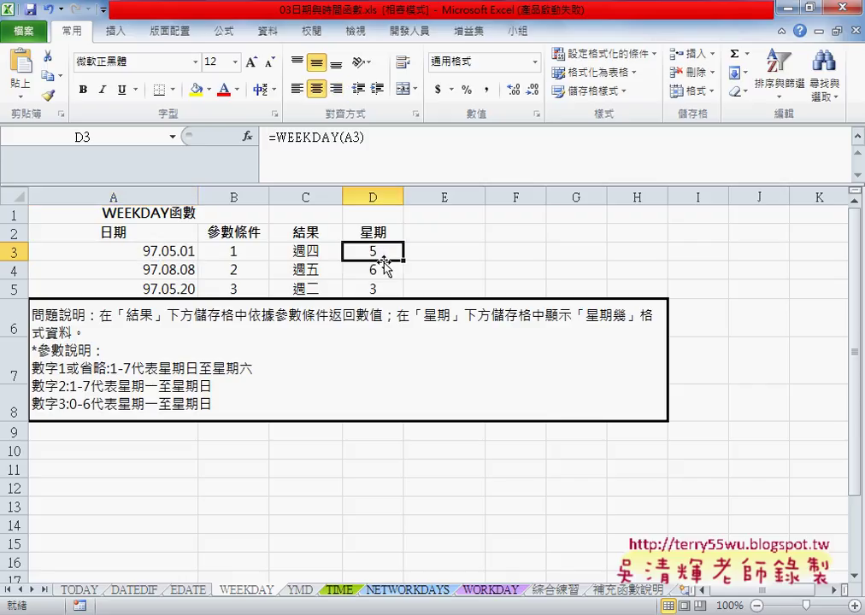
Tour the YMD sheet: the A3 date, YEAR result B3, MONTH result B13 and DAY exercise
{"action": "left_click", "coordinate": [299, 589]}
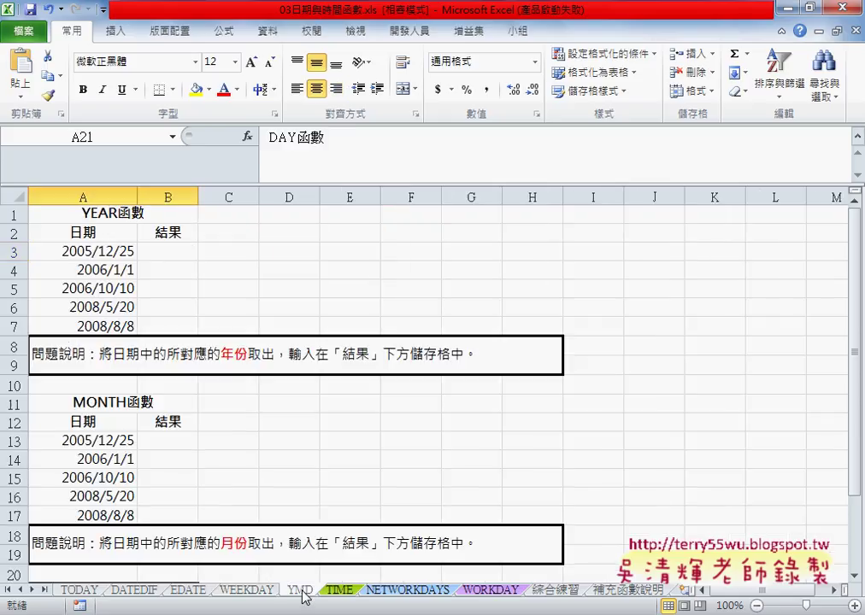
{"action": "left_click", "coordinate": [94, 251]}
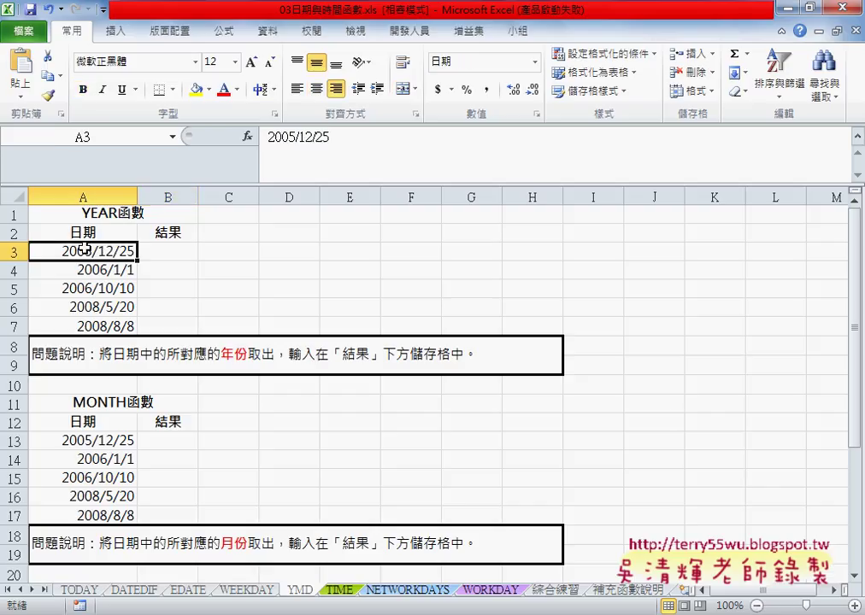
{"action": "left_click", "coordinate": [176, 251]}
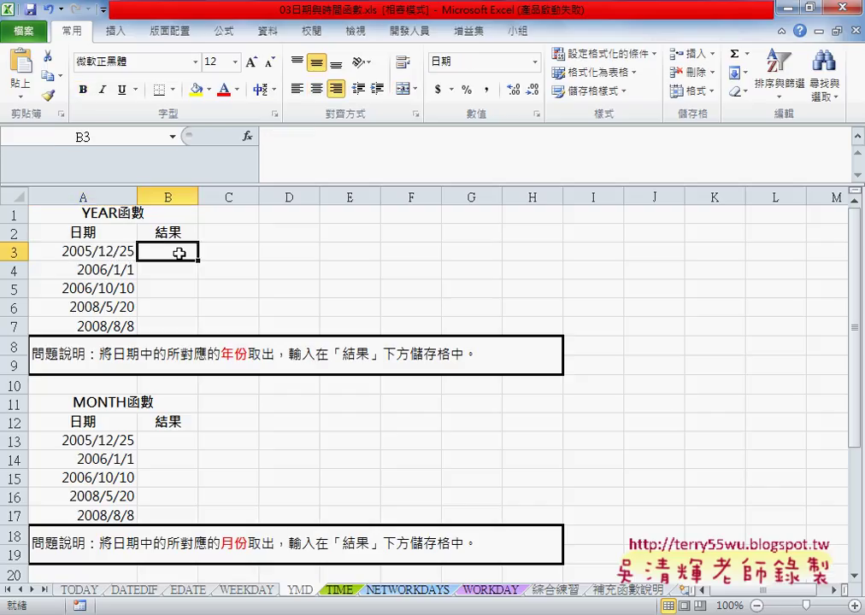
{"action": "left_click", "coordinate": [170, 445]}
{"action": "scroll", "coordinate": [196, 450], "scroll_direction": "down", "scroll_amount": 2}
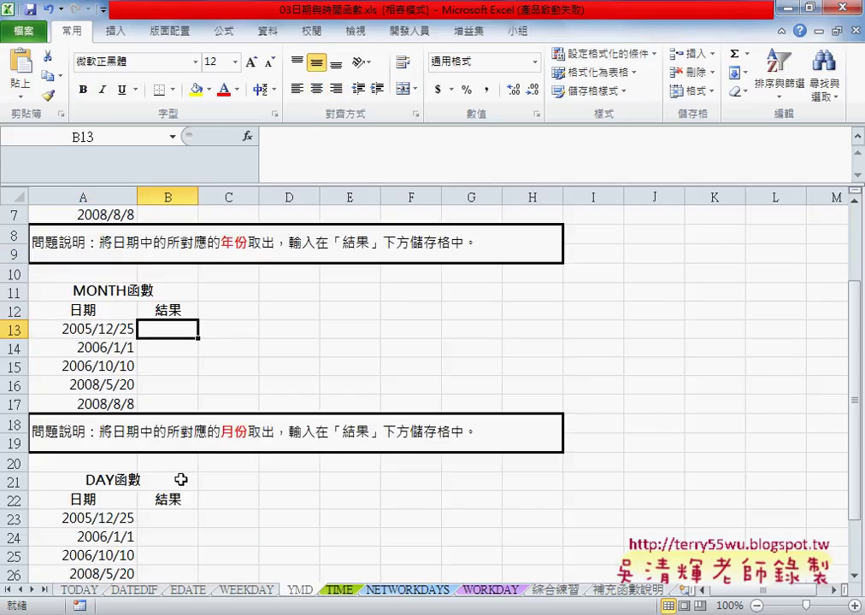
{"action": "left_click", "coordinate": [168, 518]}
Show the TIME sheet, then bring up the reference code document
{"action": "scroll", "coordinate": [296, 516], "scroll_direction": "down", "scroll_amount": 2}
{"action": "left_click", "coordinate": [338, 590]}
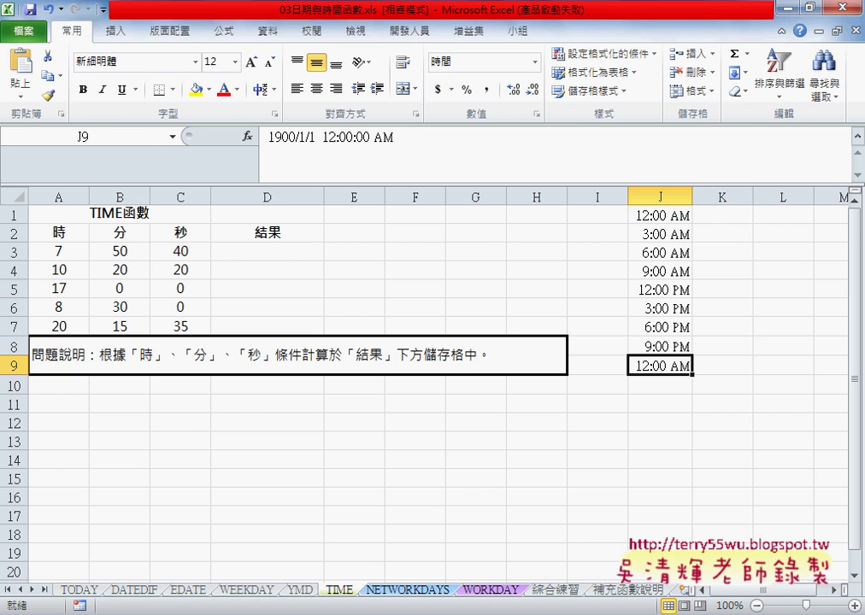
{"action": "key", "text": "alt+Tab"}
Scroll through the TIME and WEEKDAY code in 程式碼.docx, then minimize Chrome back to Excel
{"action": "scroll", "coordinate": [352, 485], "scroll_direction": "up", "scroll_amount": 3}
{"action": "scroll", "coordinate": [352, 486], "scroll_direction": "up", "scroll_amount": 4}
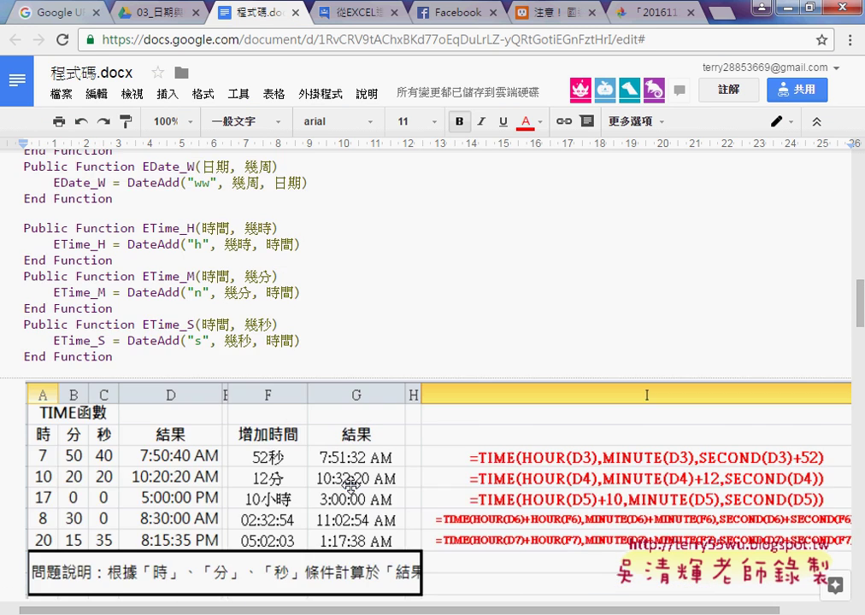
{"action": "scroll", "coordinate": [342, 385], "scroll_direction": "down", "scroll_amount": 1}
{"action": "scroll", "coordinate": [303, 335], "scroll_direction": "down", "scroll_amount": 2}
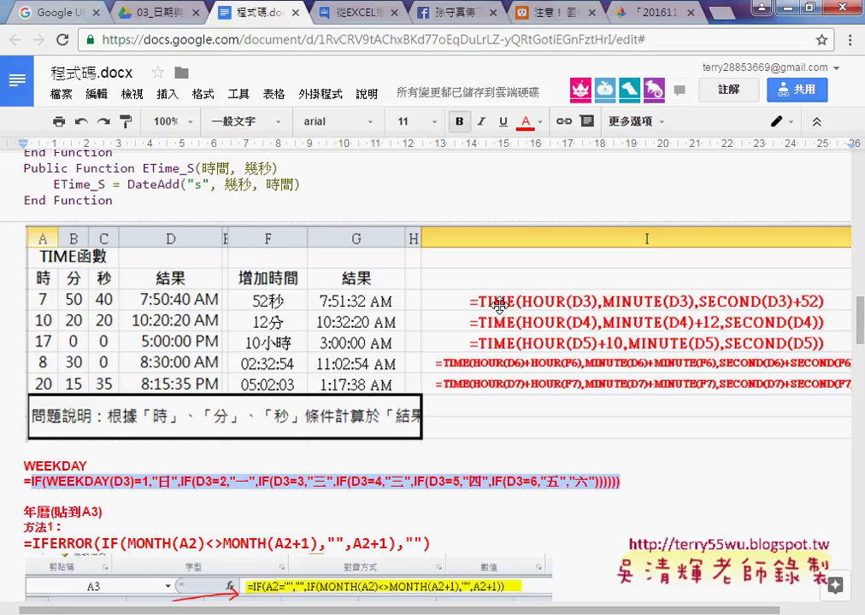
{"action": "scroll", "coordinate": [500, 303], "scroll_direction": "down", "scroll_amount": 1}
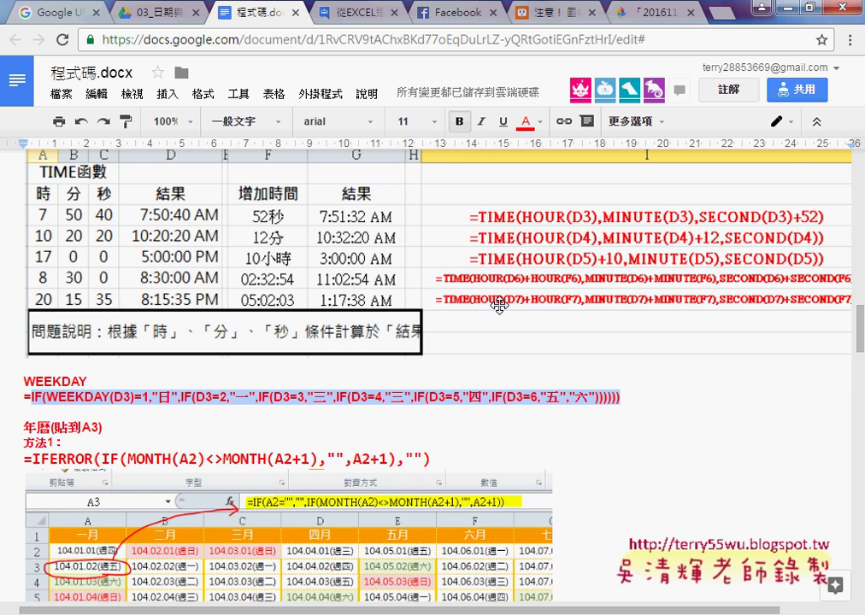
{"action": "left_click", "coordinate": [785, 7]}
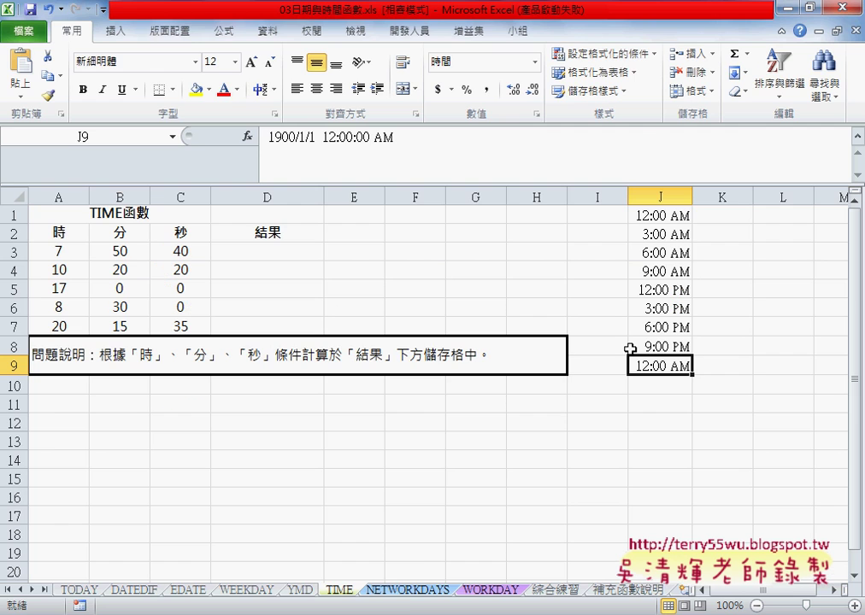
Open the NETWORKDAYS sheet and point out its total-workdays result cell C3
{"action": "left_click", "coordinate": [409, 594]}
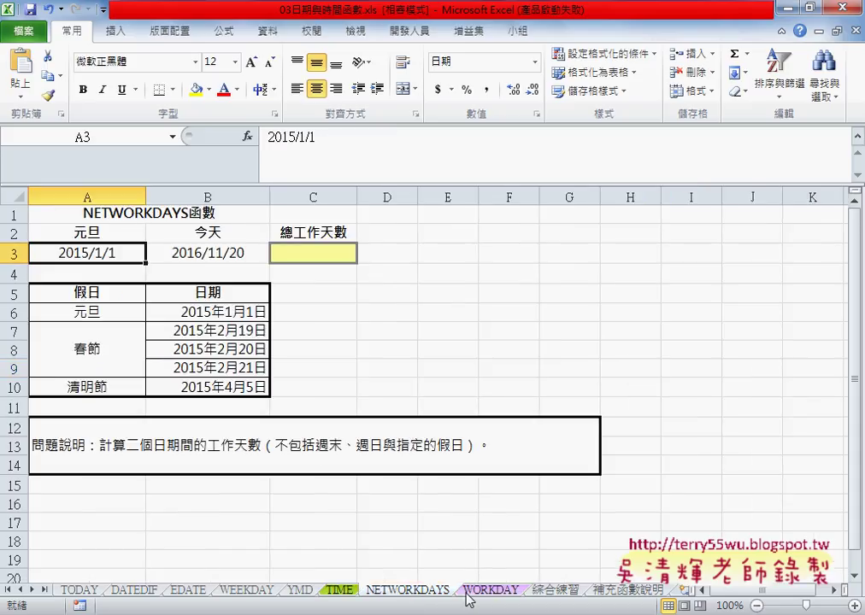
{"action": "left_click", "coordinate": [477, 594]}
{"action": "left_click", "coordinate": [425, 594]}
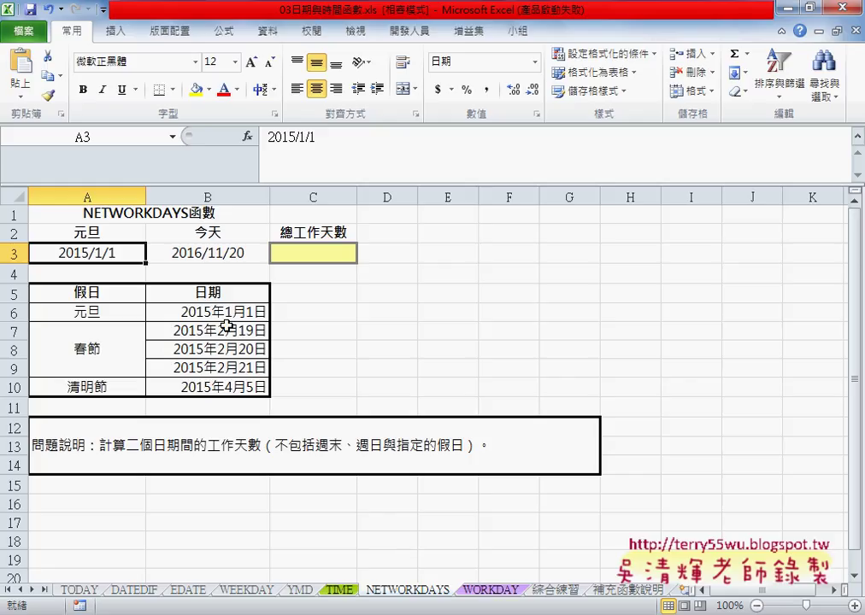
{"action": "left_click", "coordinate": [325, 254]}
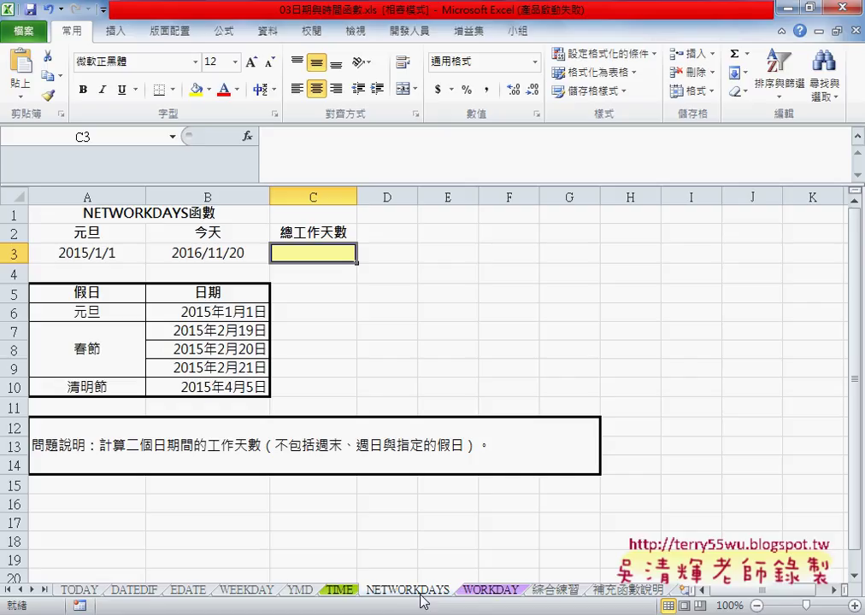
Review the WORKDAY sheet's signing date A3, 120 payment days B3 and payment-date C3
{"action": "left_click", "coordinate": [489, 593]}
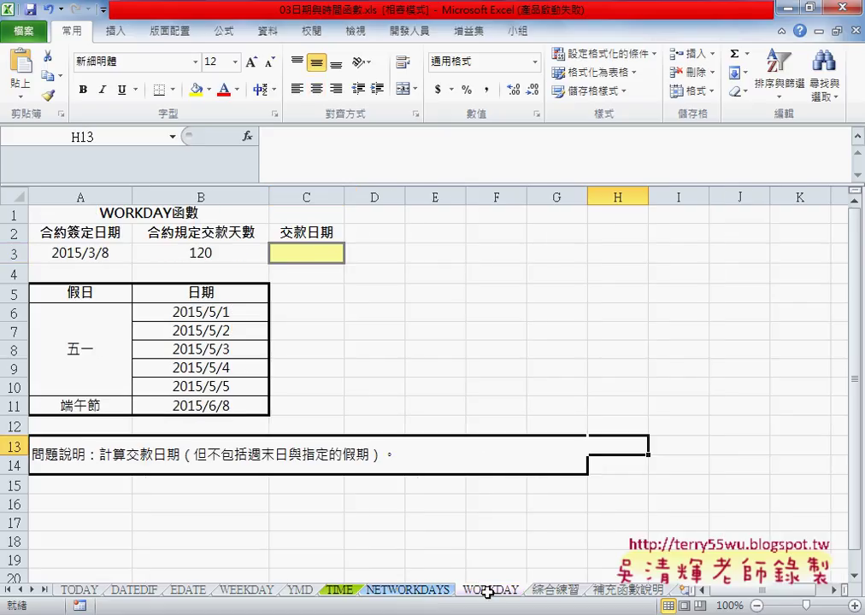
{"action": "left_click", "coordinate": [298, 255]}
{"action": "left_click", "coordinate": [65, 253]}
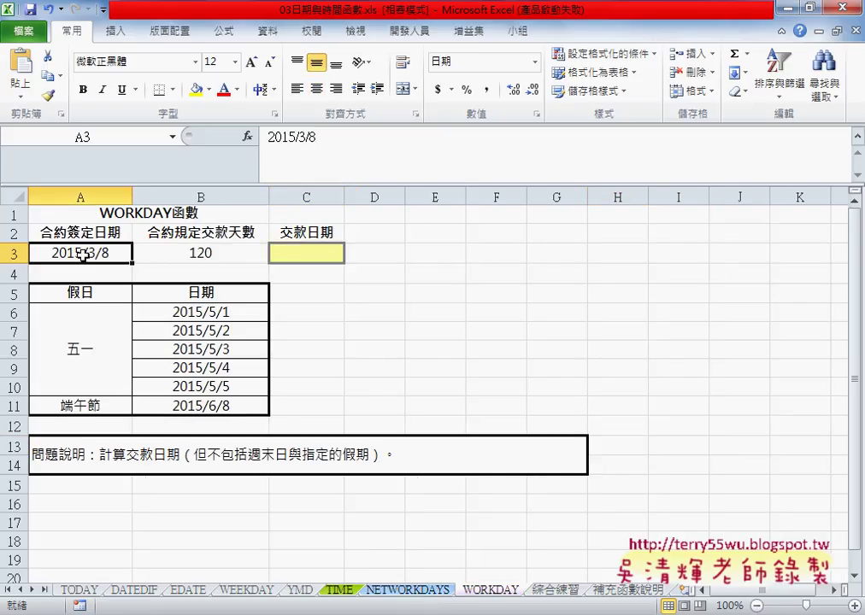
{"action": "left_click", "coordinate": [184, 254]}
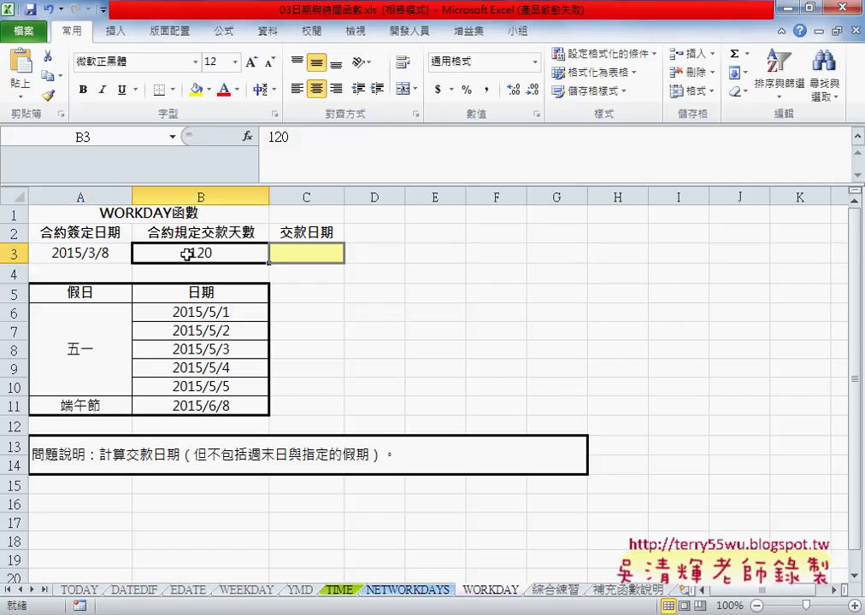
{"action": "left_click", "coordinate": [331, 255]}
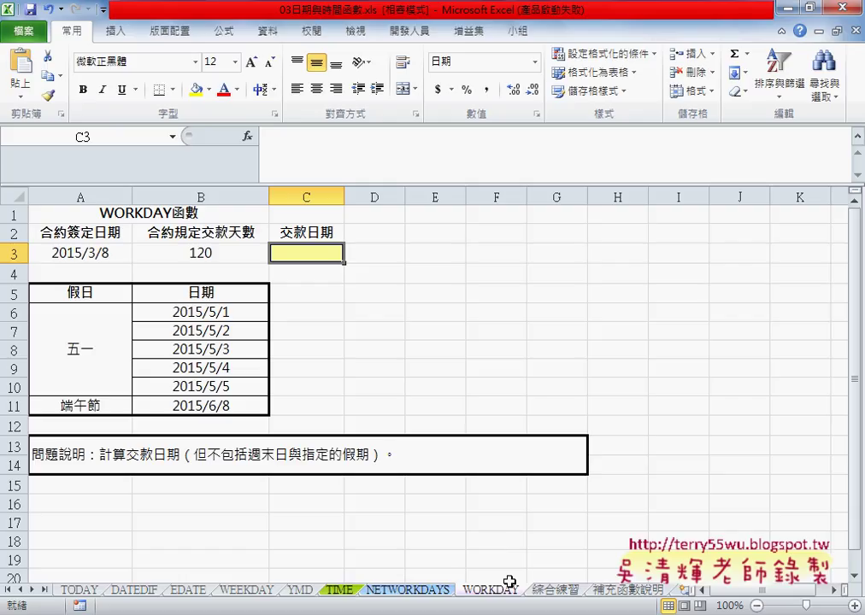
{"action": "left_click", "coordinate": [551, 590]}
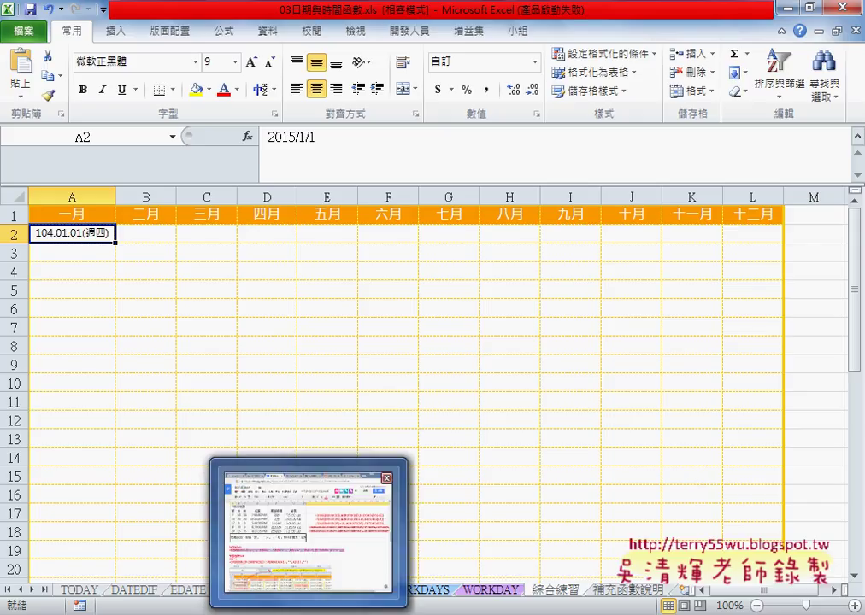
Return to 程式碼.docx and select the Public Sub 年曆() macro through End Sub
{"action": "left_click", "coordinate": [309, 611]}
{"action": "scroll", "coordinate": [517, 488], "scroll_direction": "down", "scroll_amount": 5}
{"action": "scroll", "coordinate": [520, 492], "scroll_direction": "down", "scroll_amount": 4}
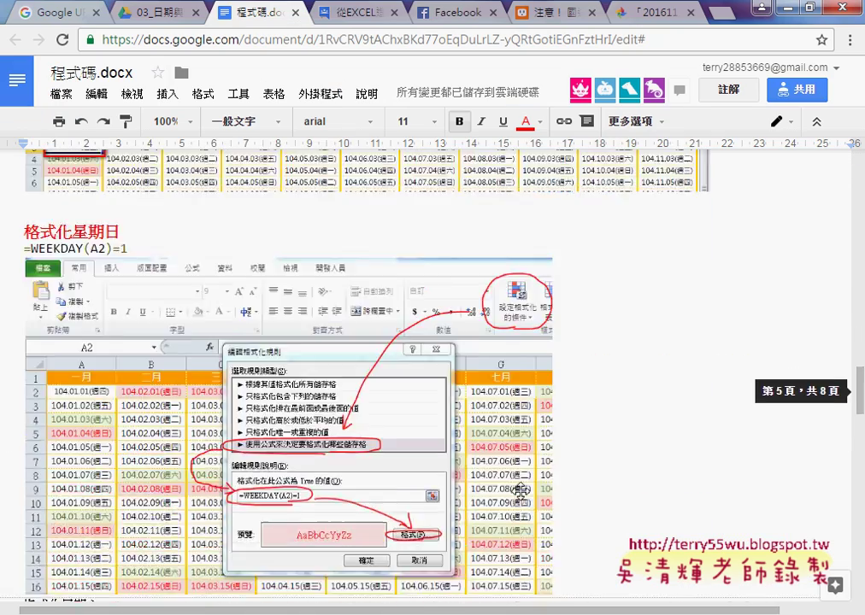
{"action": "scroll", "coordinate": [521, 492], "scroll_direction": "down", "scroll_amount": 4}
{"action": "scroll", "coordinate": [521, 491], "scroll_direction": "down", "scroll_amount": 3}
{"action": "scroll", "coordinate": [522, 492], "scroll_direction": "down", "scroll_amount": 2}
{"action": "scroll", "coordinate": [522, 492], "scroll_direction": "down", "scroll_amount": 2}
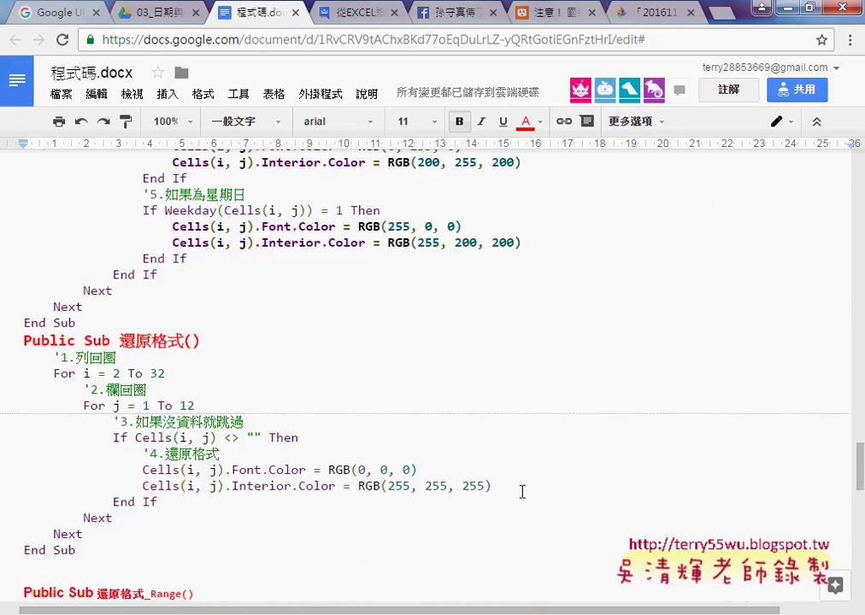
{"action": "scroll", "coordinate": [522, 492], "scroll_direction": "down", "scroll_amount": 4}
{"action": "scroll", "coordinate": [522, 492], "scroll_direction": "down", "scroll_amount": 3}
{"action": "scroll", "coordinate": [522, 492], "scroll_direction": "down", "scroll_amount": 3}
{"action": "scroll", "coordinate": [522, 492], "scroll_direction": "down", "scroll_amount": 2}
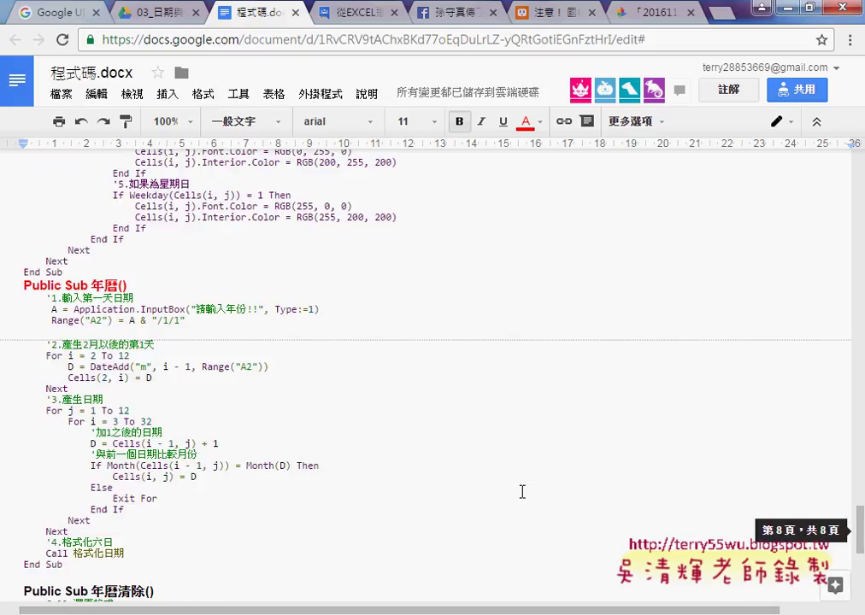
{"action": "scroll", "coordinate": [522, 492], "scroll_direction": "down", "scroll_amount": 2}
{"action": "left_click_drag", "start_coordinate": [24, 201], "coordinate": [172, 483]}
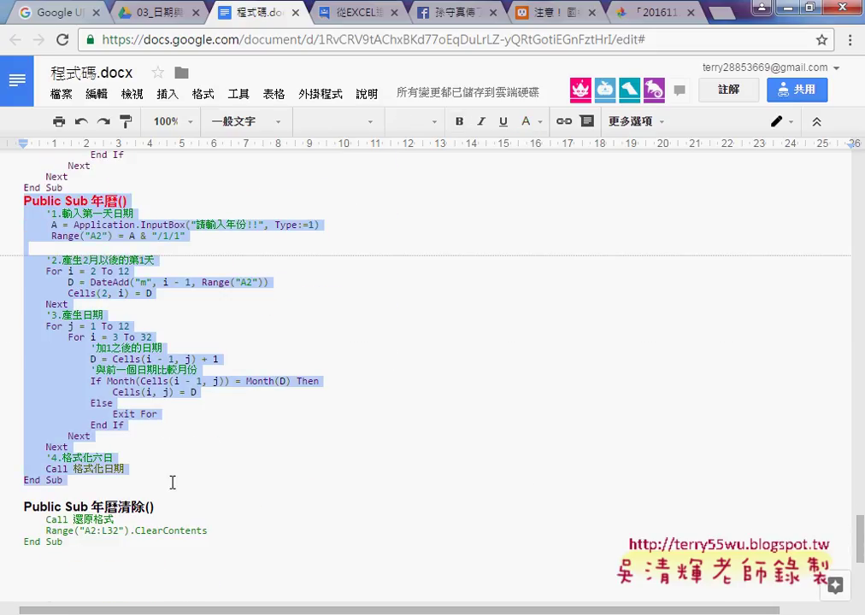